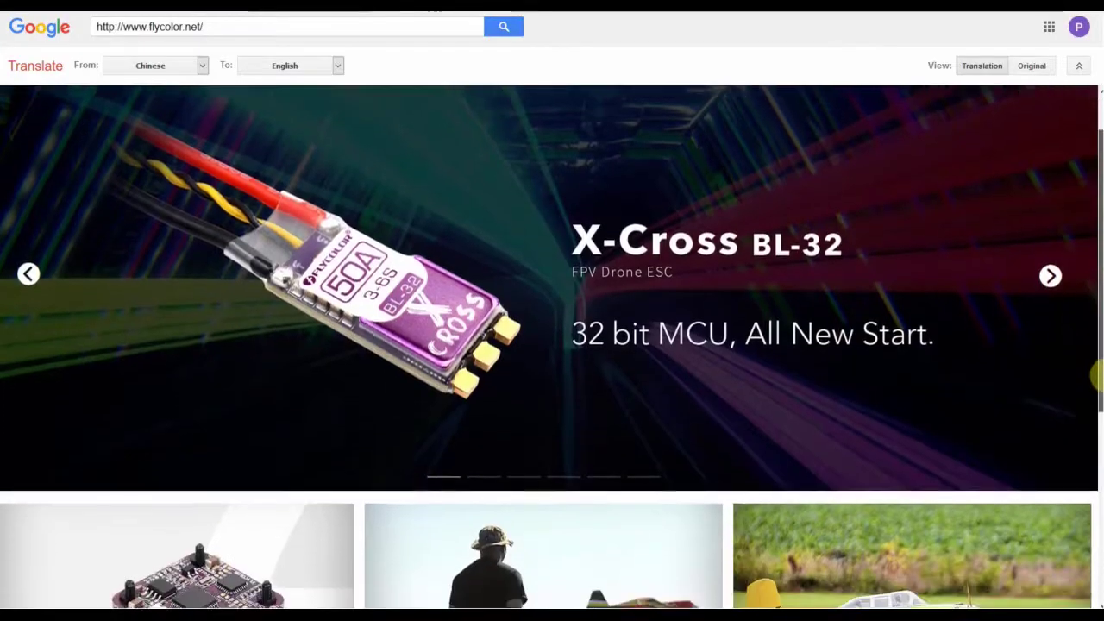
pyautogui.scroll(-3, 552, 344)
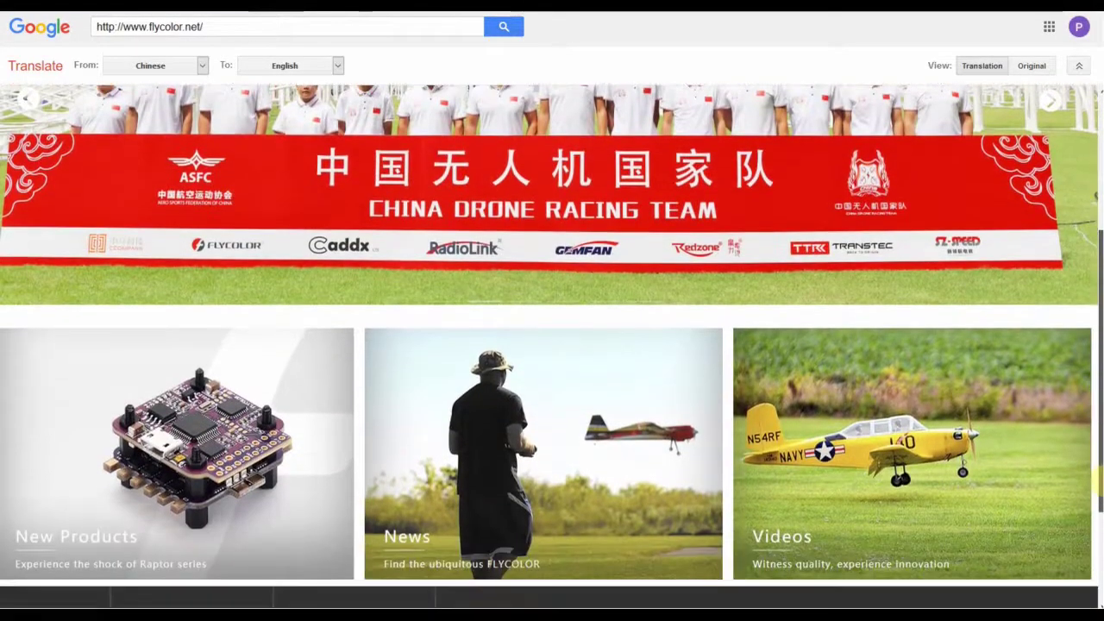
pyautogui.scroll(-2, 552, 345)
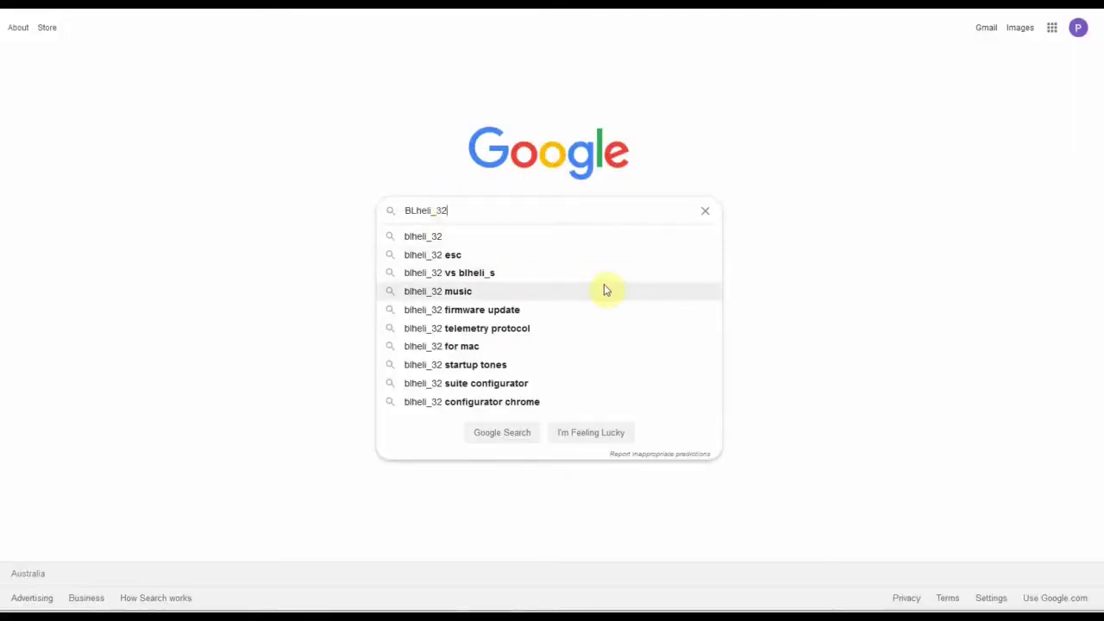
# - Search Google for BLheli_32 and open the MediaFire BLHeliSuite folder linked from the GitHub BLHeli_32 info page
pyautogui.press('Return')
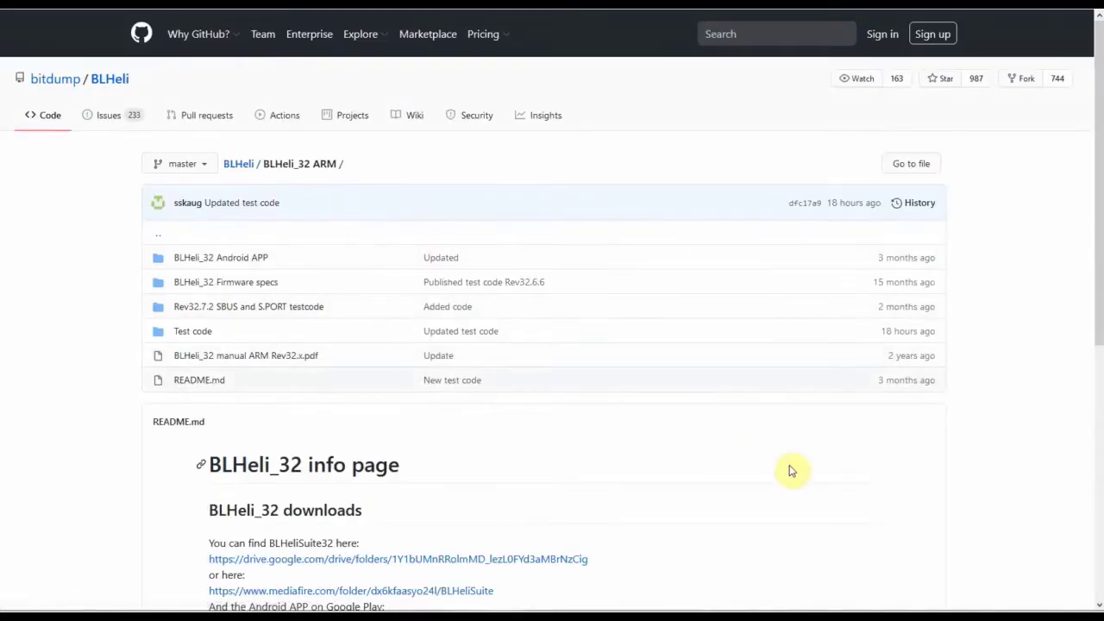
pyautogui.scroll(-2, 790, 468)
pyautogui.scroll(-1, 791, 468)
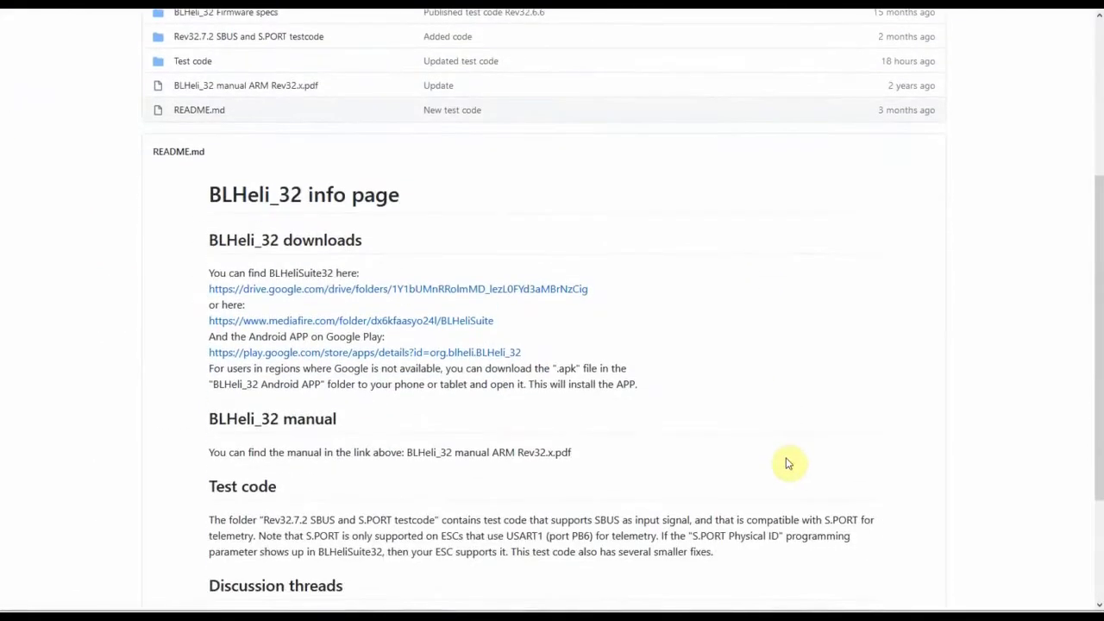
pyautogui.click(424, 323)
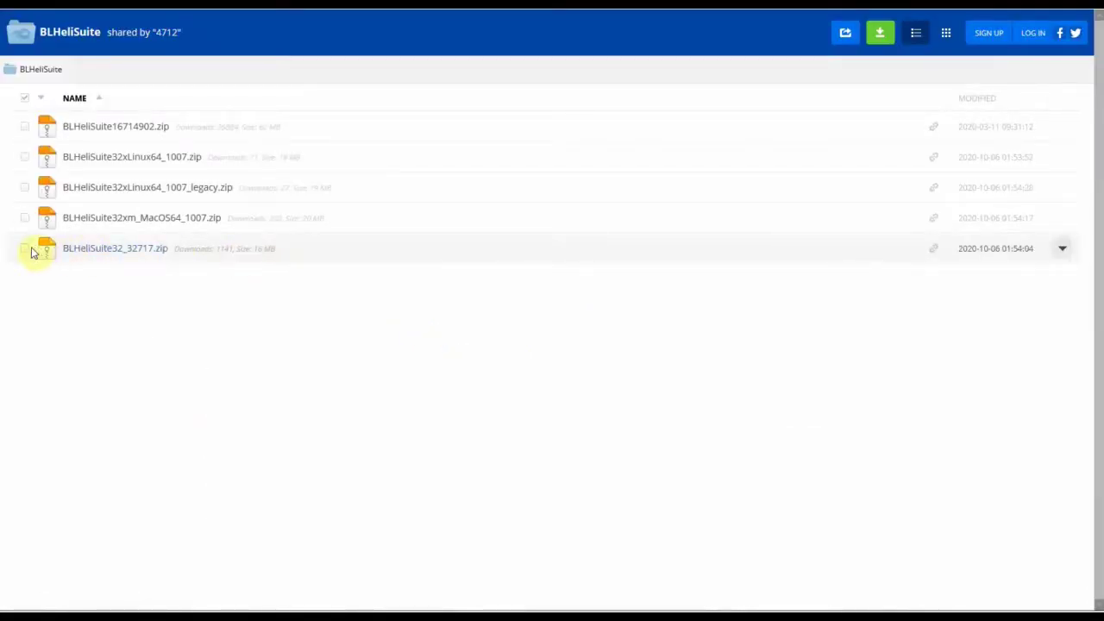
# - Download BLHeliSuite32_32717.zip from the MediaFire folder and save the file
pyautogui.click(25, 249)
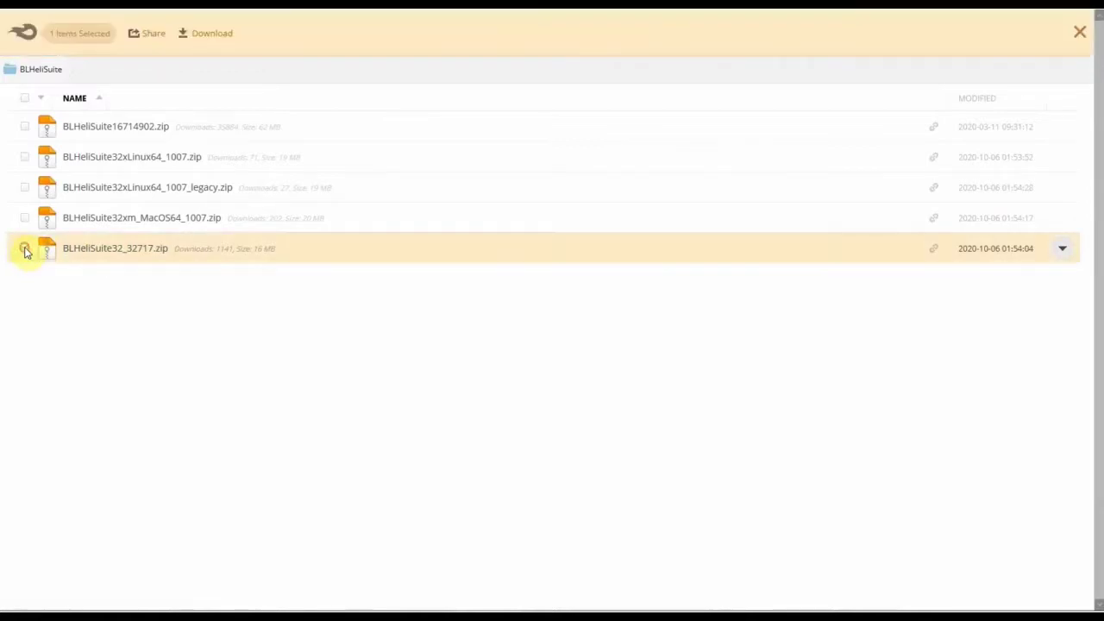
pyautogui.click(1065, 250)
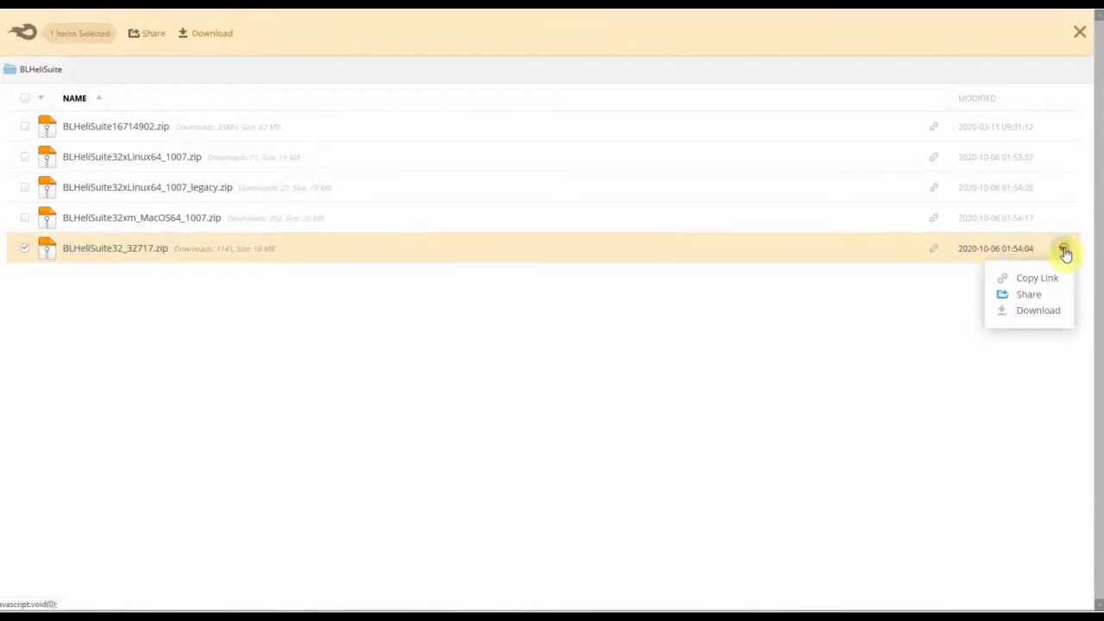
pyautogui.click(1051, 310)
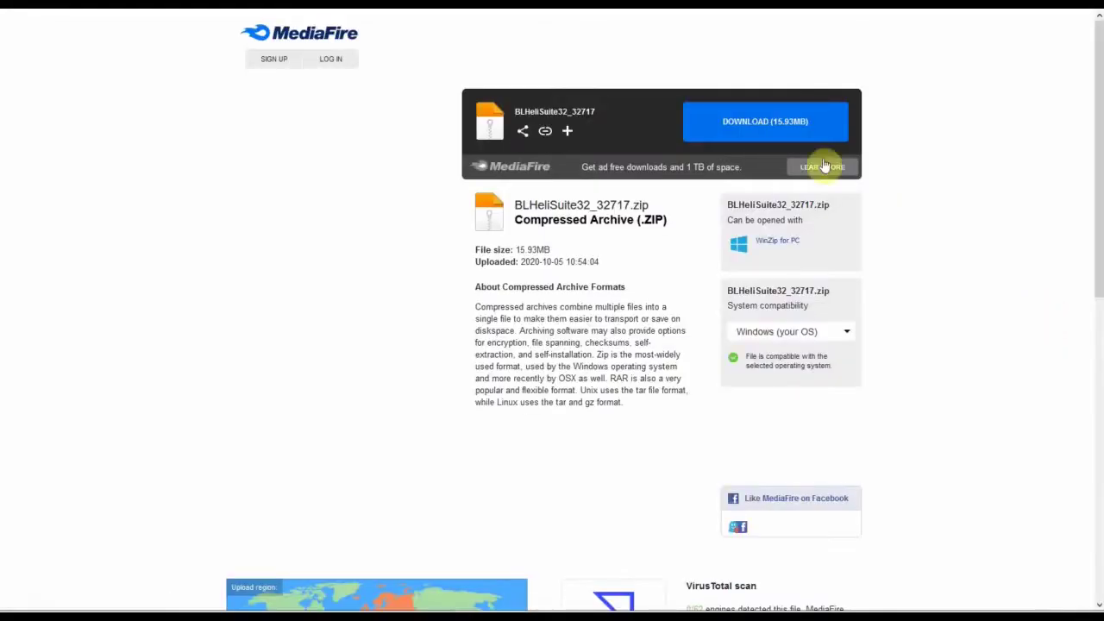
pyautogui.click(751, 126)
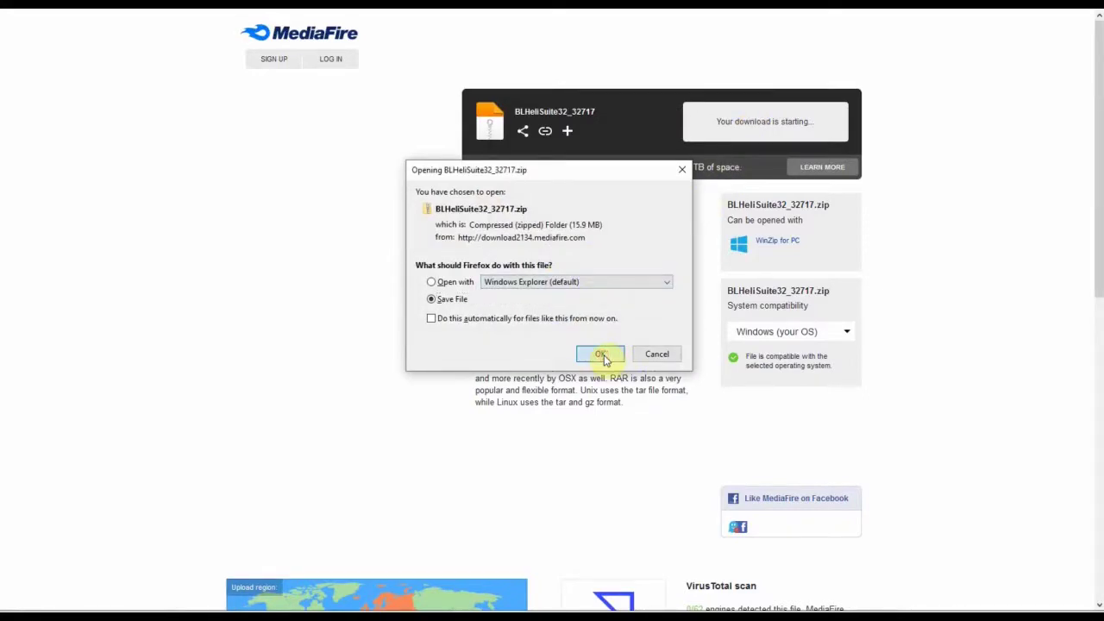
pyautogui.click(603, 356)
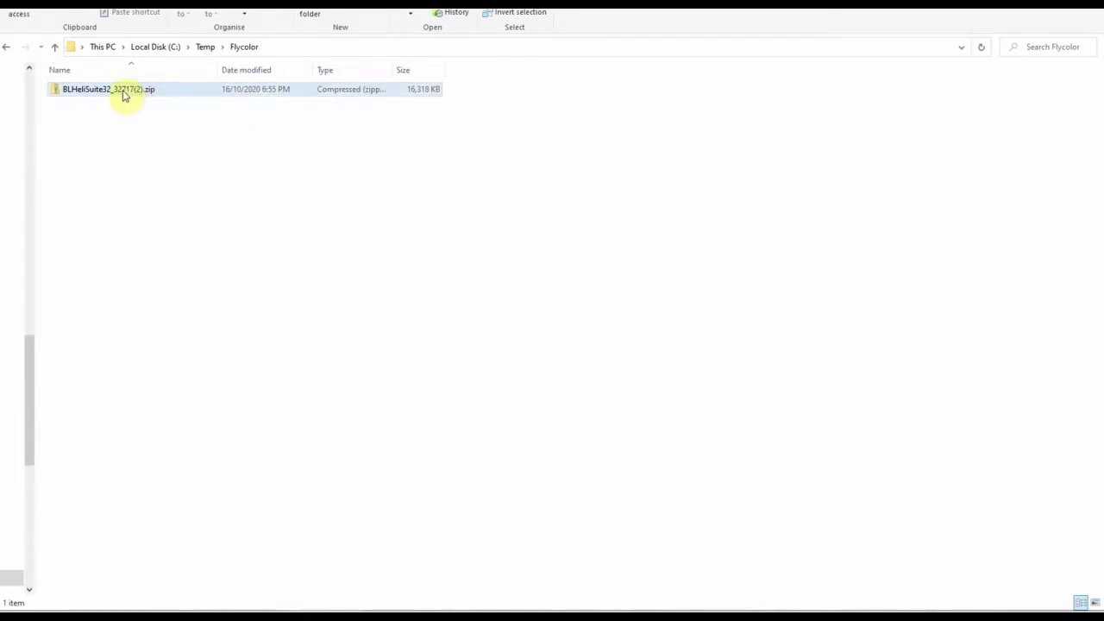
# - Extract the downloaded BLHeliSuite32 archive to C:\Temp\Flycolor\BLHeliSuite32_32717(2)
pyautogui.rightClick(124, 91)
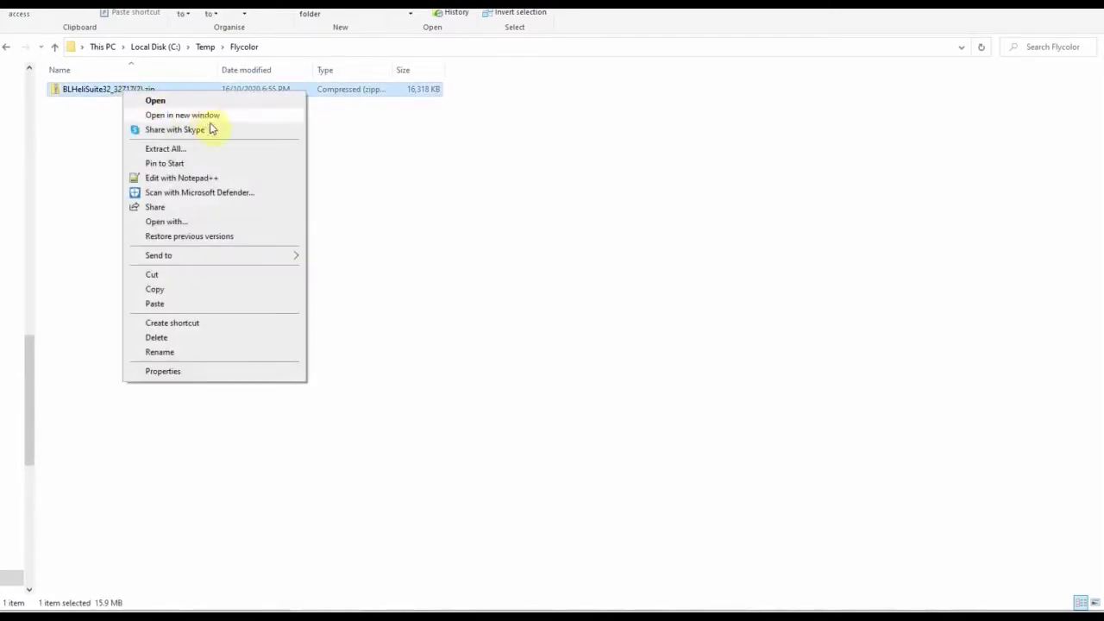
pyautogui.click(166, 148)
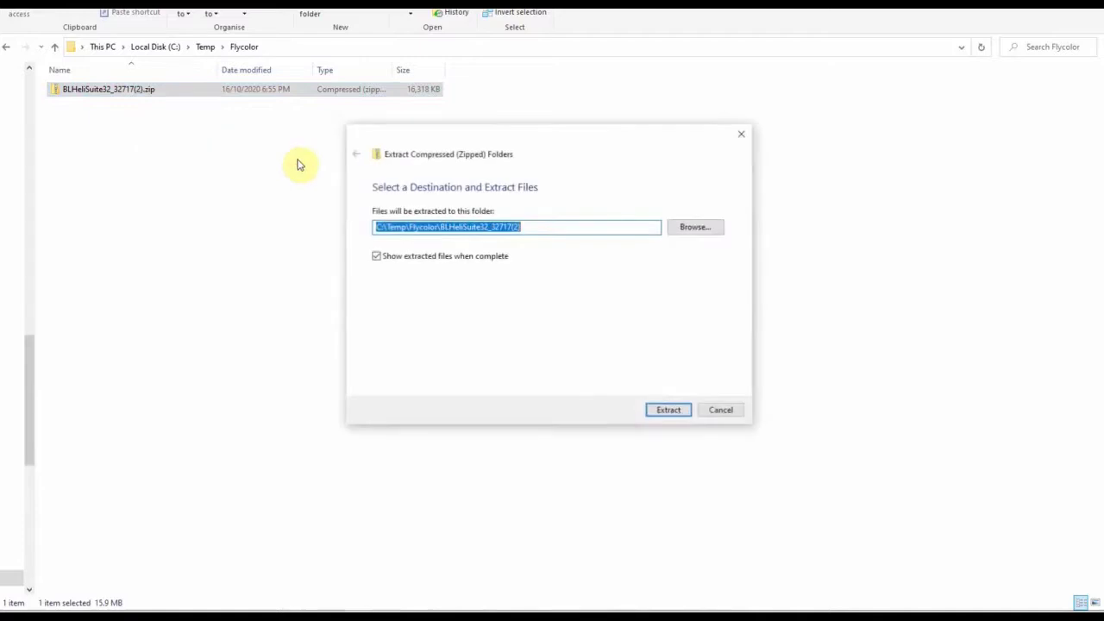
pyautogui.click(668, 410)
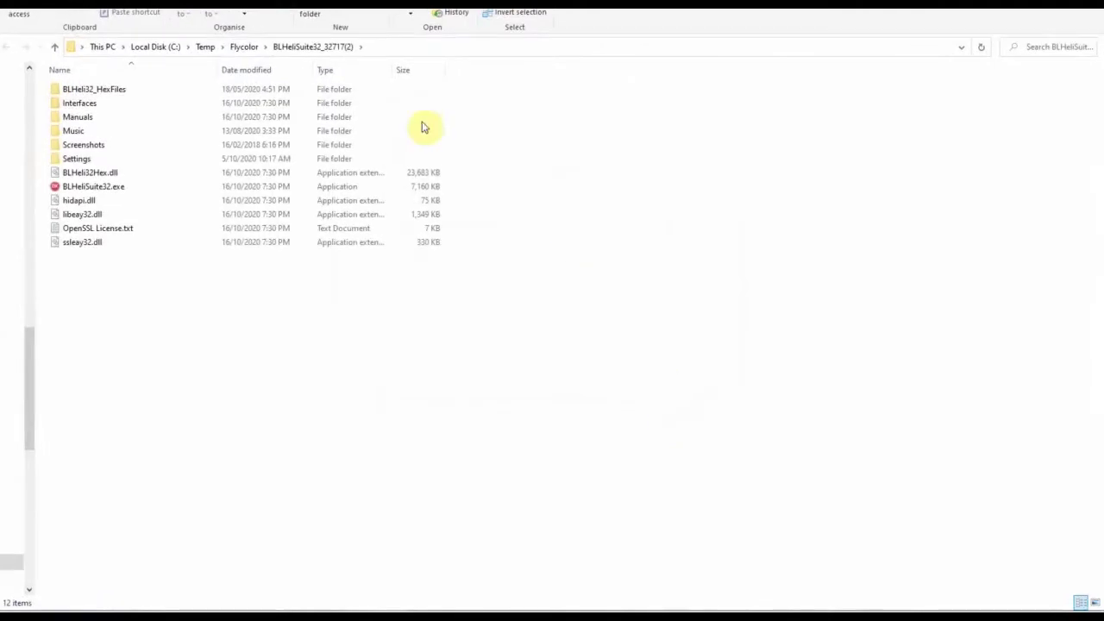
# - Check the files in the extracted Manuals folder and return to the BLHeliSuite32_32717(2) folder
pyautogui.click(92, 116)
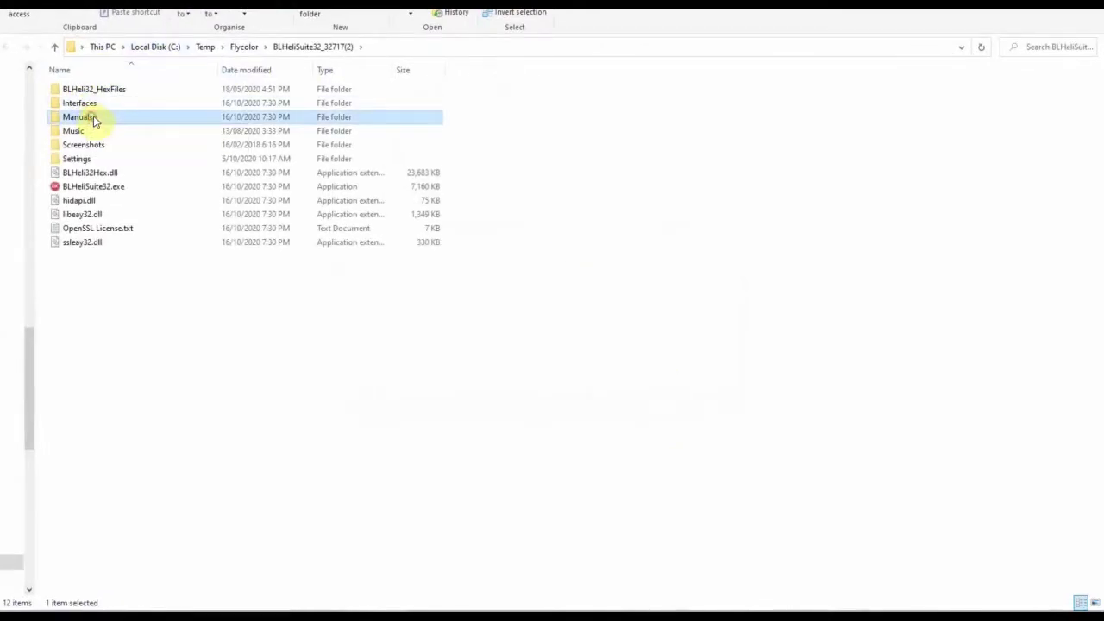
pyautogui.doubleClick(108, 116)
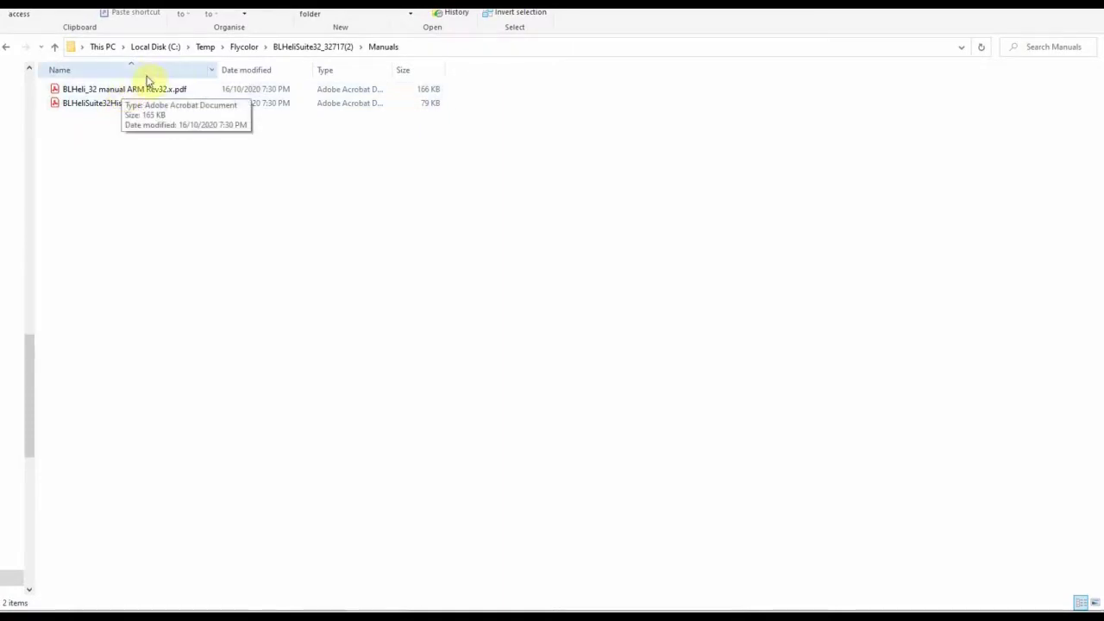
pyautogui.click(297, 48)
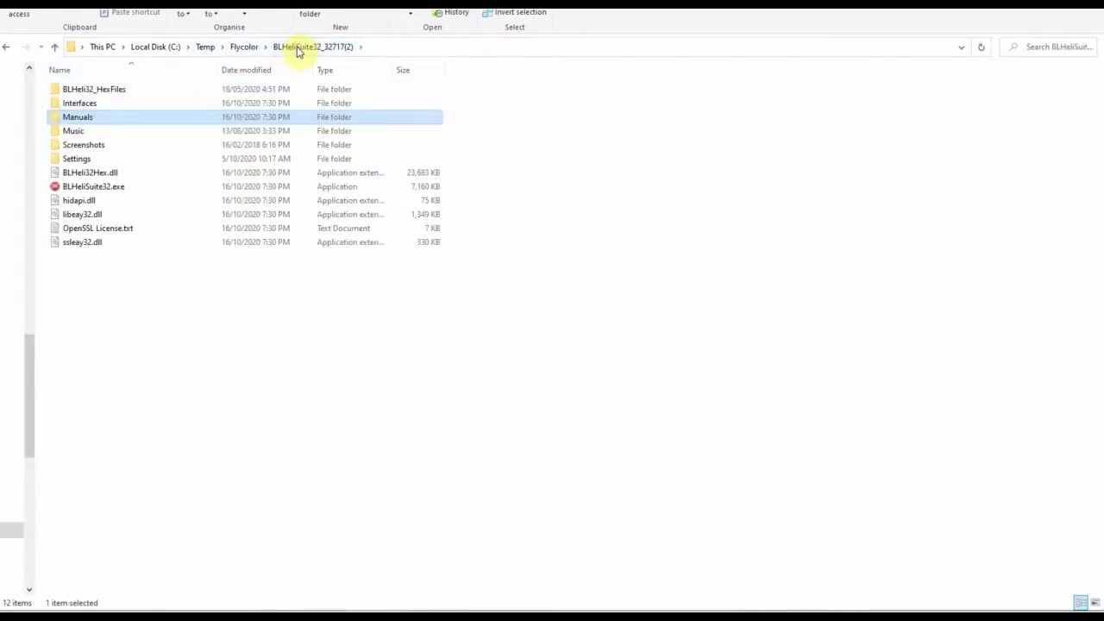
# - Run BLHeliSuite32.exe and allow it past the Microsoft Defender SmartScreen block
pyautogui.click(130, 185)
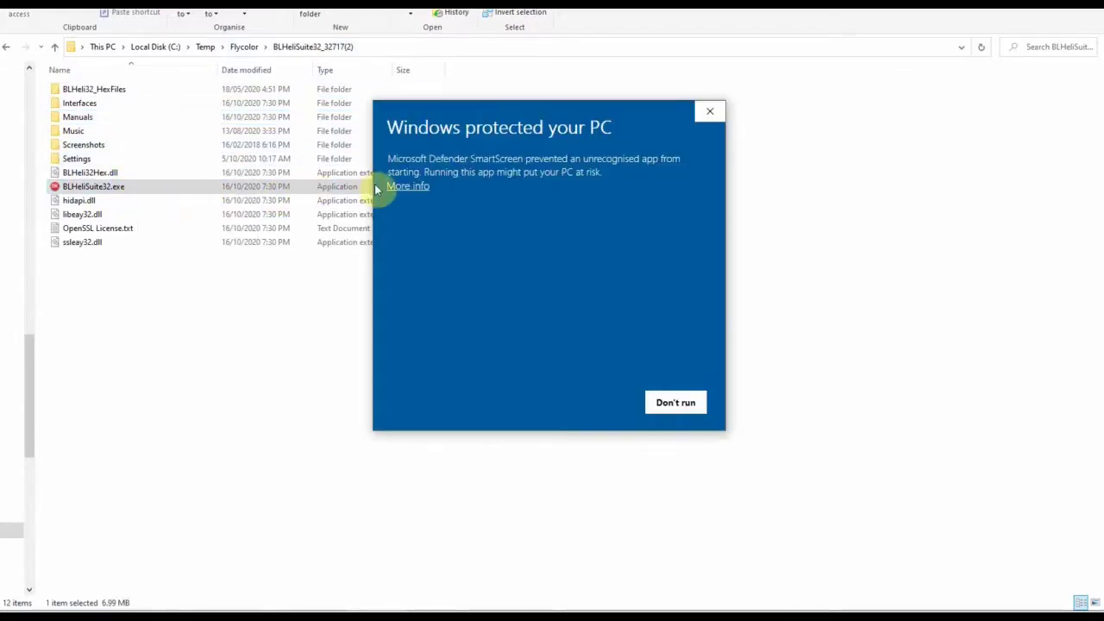
pyautogui.click(406, 186)
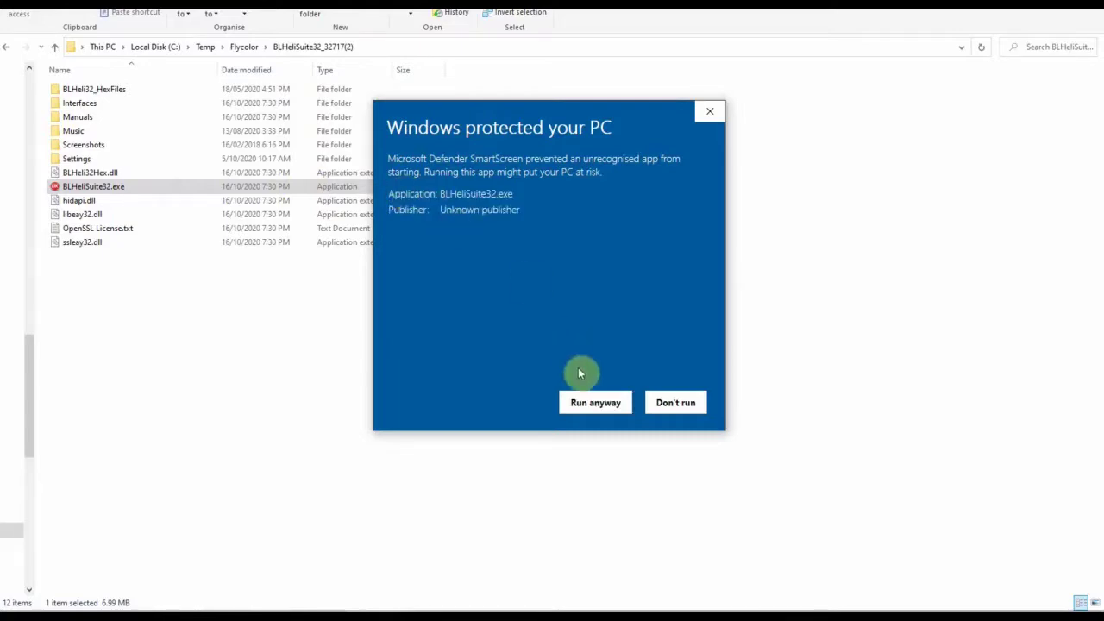
pyautogui.click(594, 403)
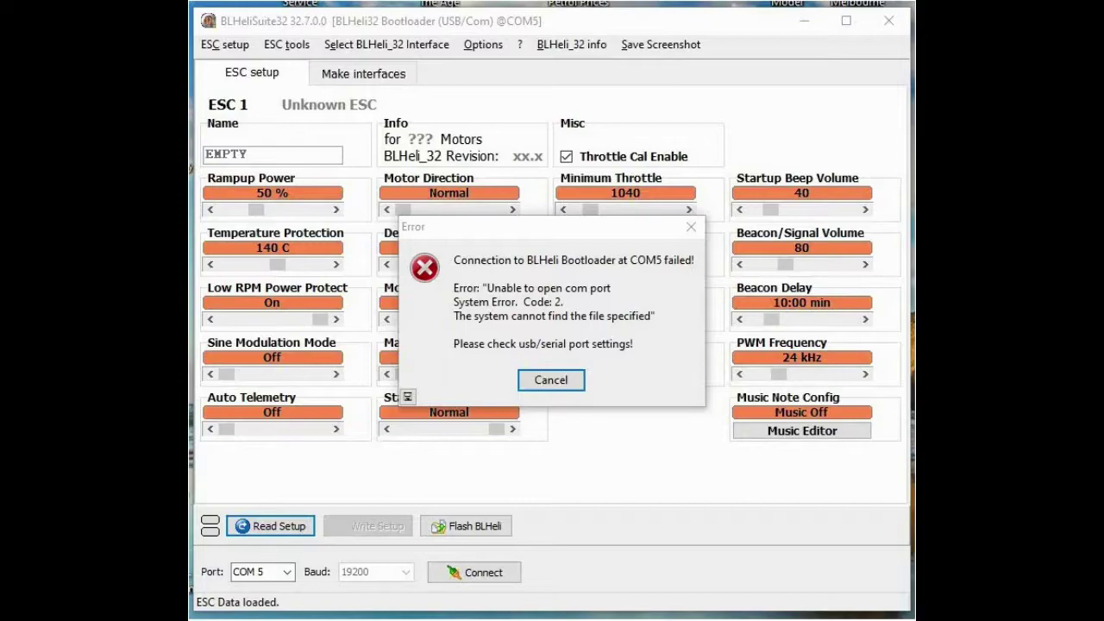
# - Dismiss the COM5 connection error and read the ESC's setup over the USB/Com bootloader interface, acknowledging the read
pyautogui.press('Return')
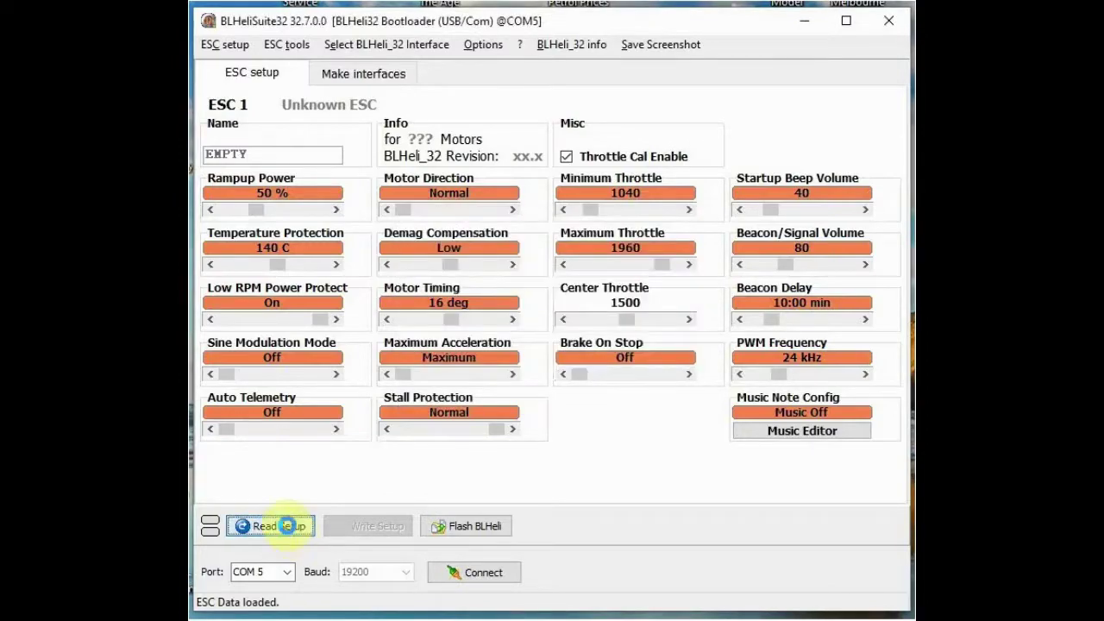
pyautogui.click(287, 524)
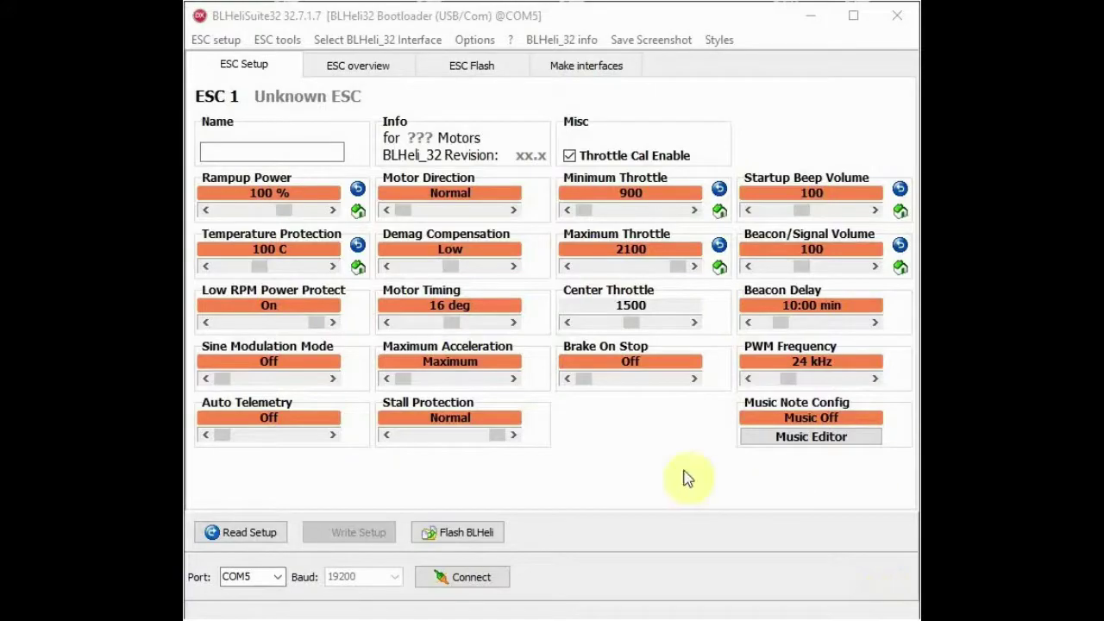
pyautogui.click(234, 533)
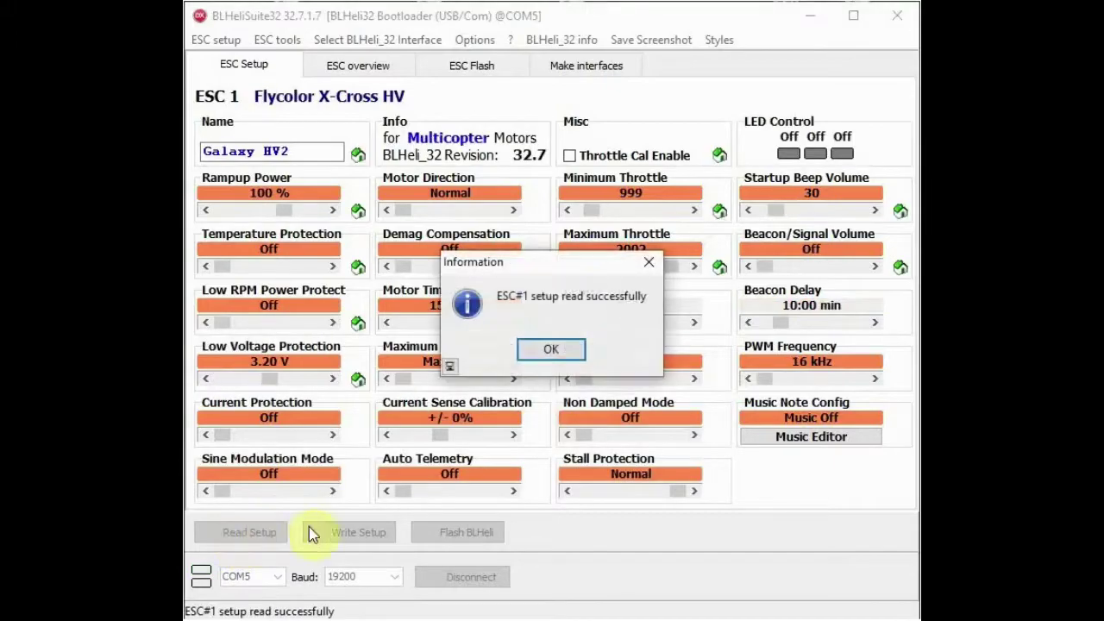
pyautogui.click(554, 349)
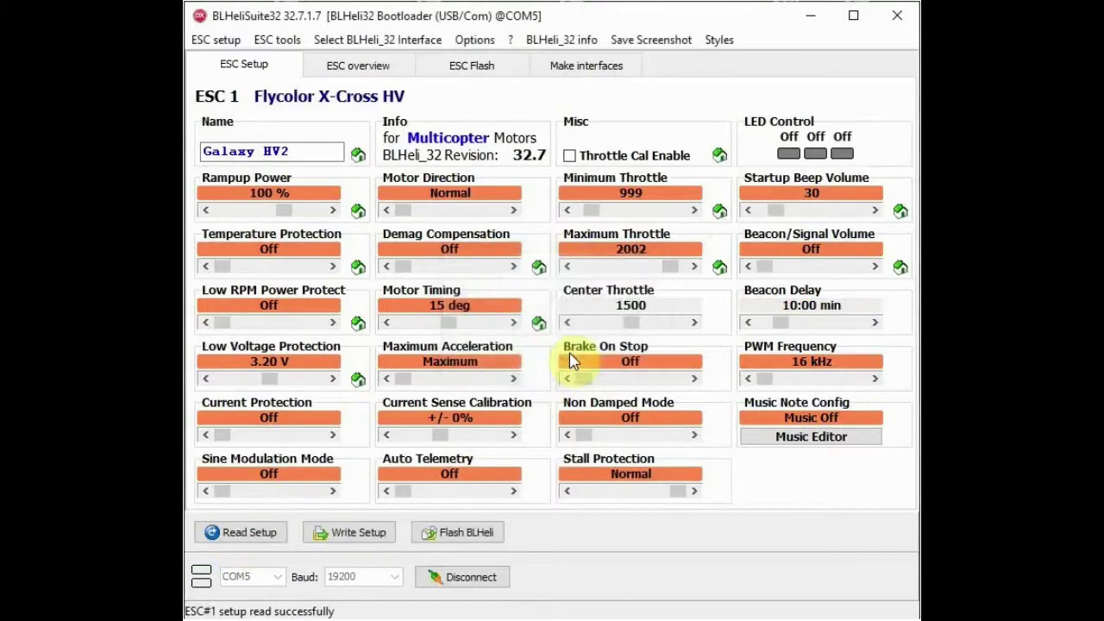
# - Examine the ESC name field and the available setup file, flash memory verification, bootloader interface and program option commands
pyautogui.click(318, 156)
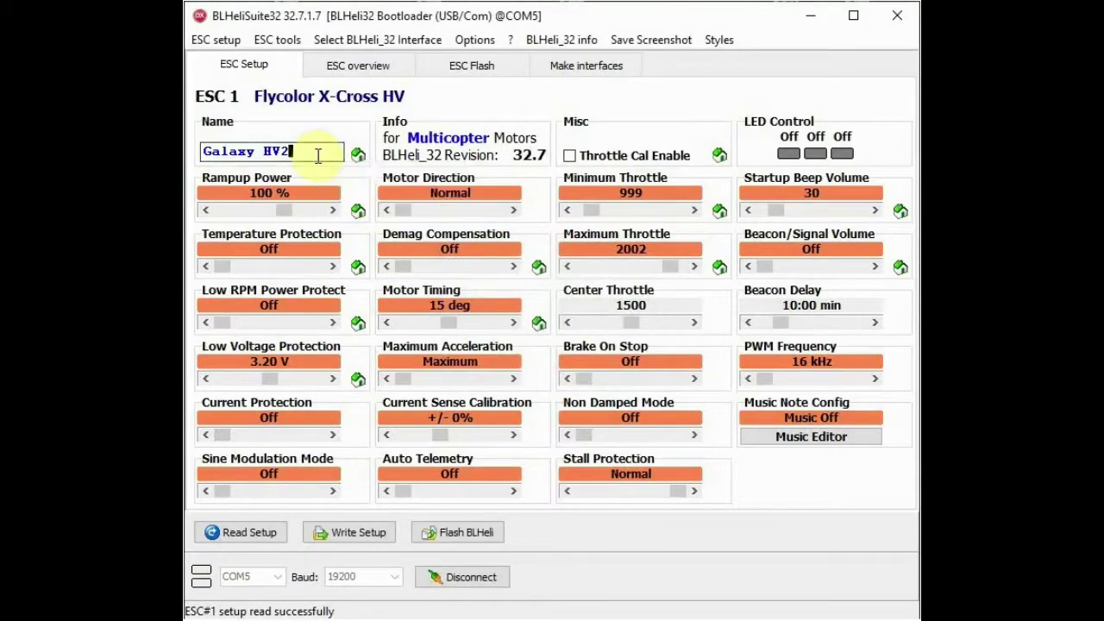
pyautogui.doubleClick(317, 155)
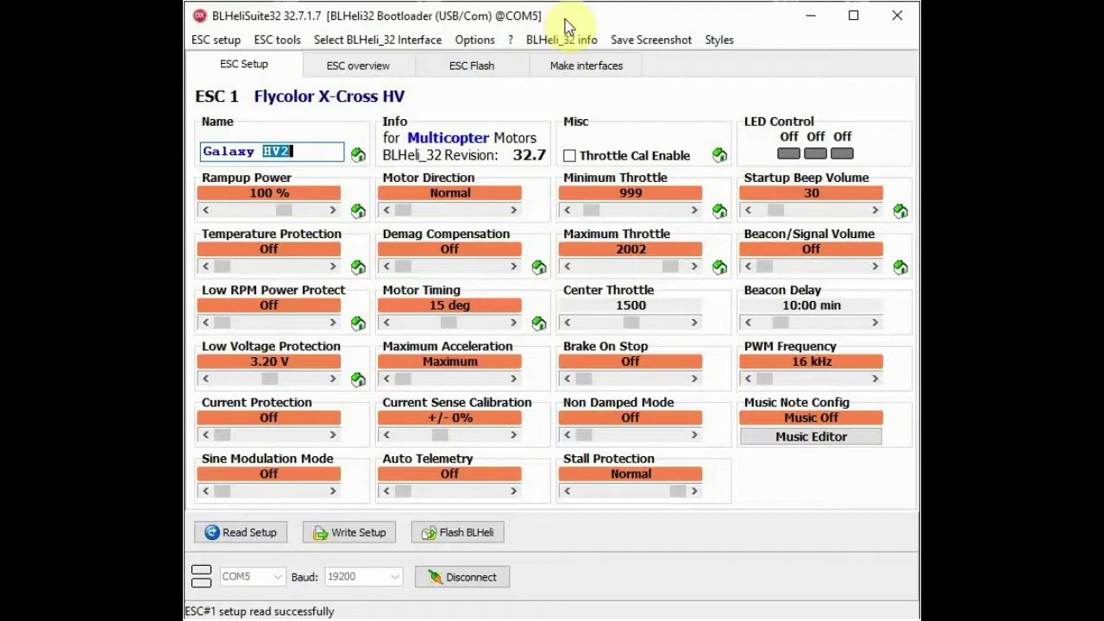
pyautogui.click(226, 41)
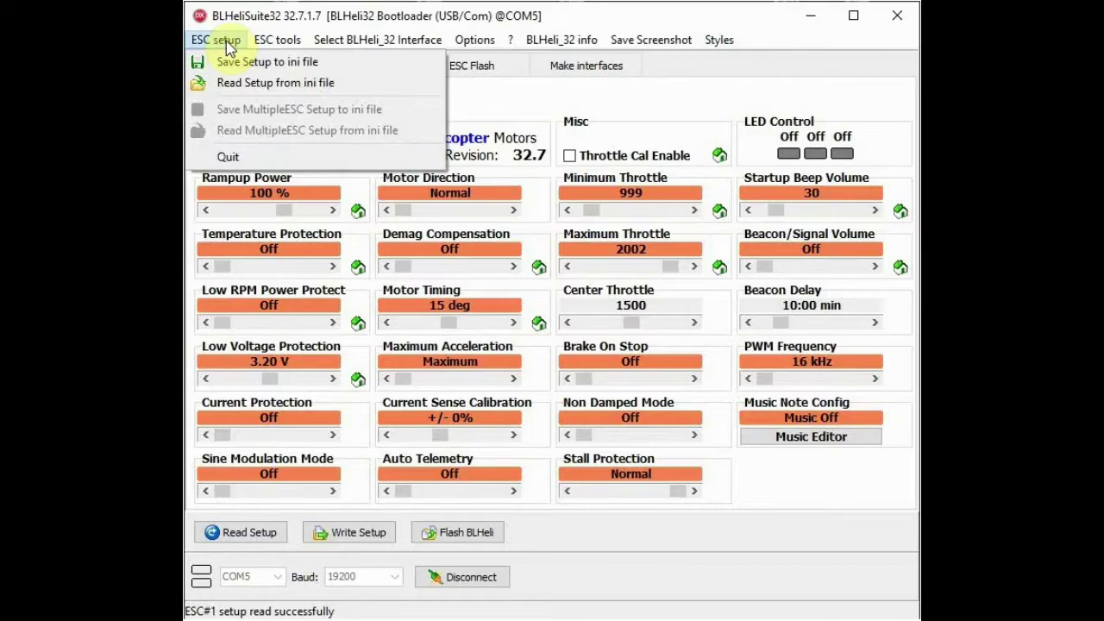
pyautogui.moveTo(276, 48)
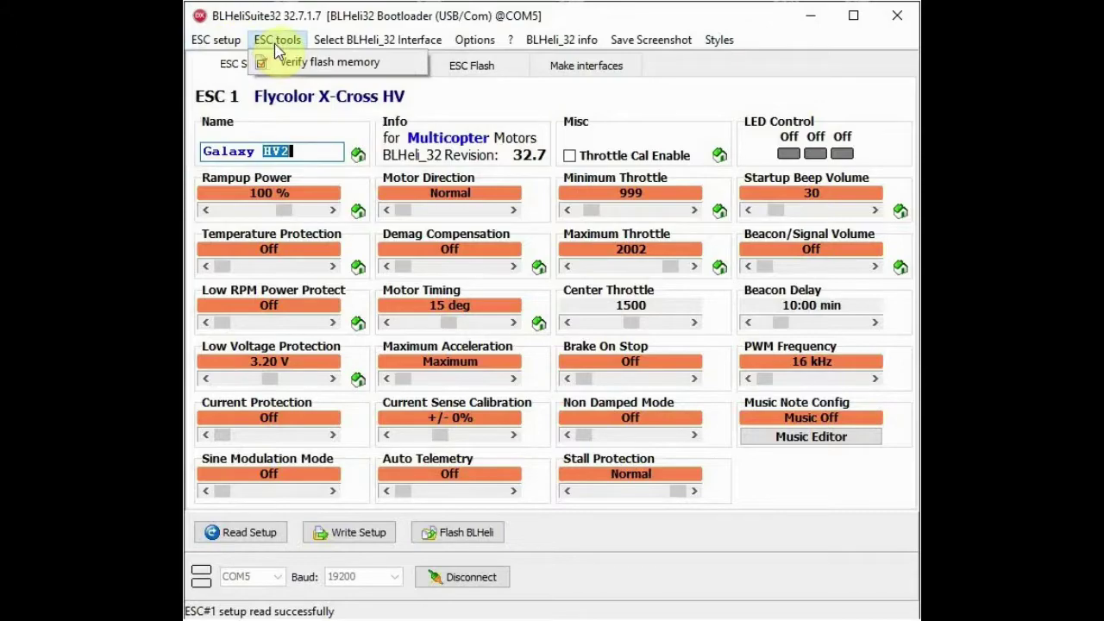
pyautogui.moveTo(371, 44)
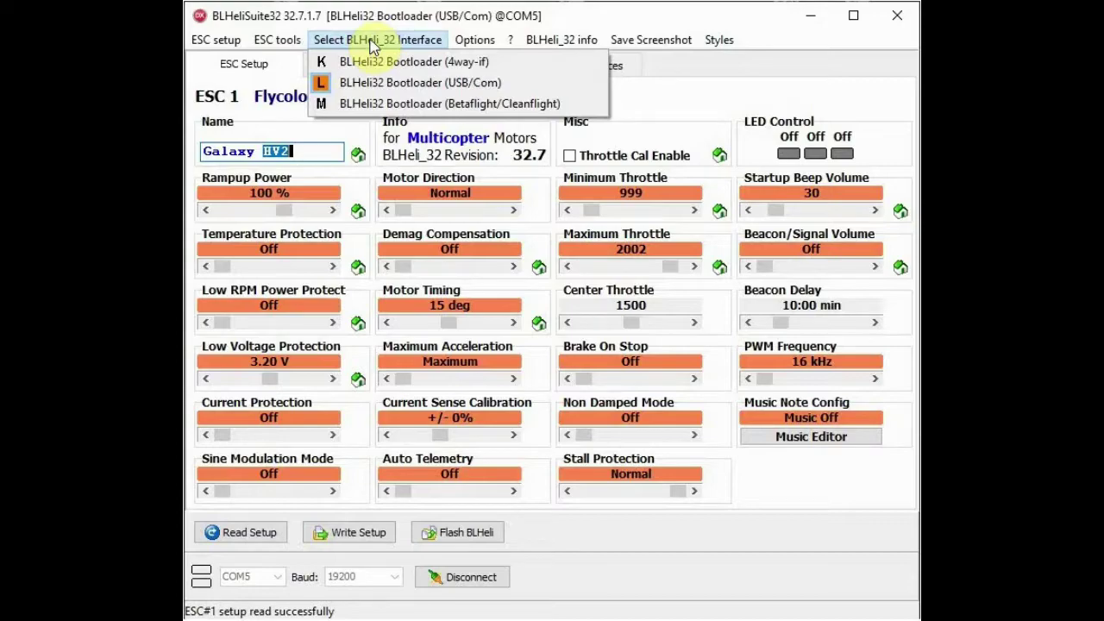
pyautogui.moveTo(474, 47)
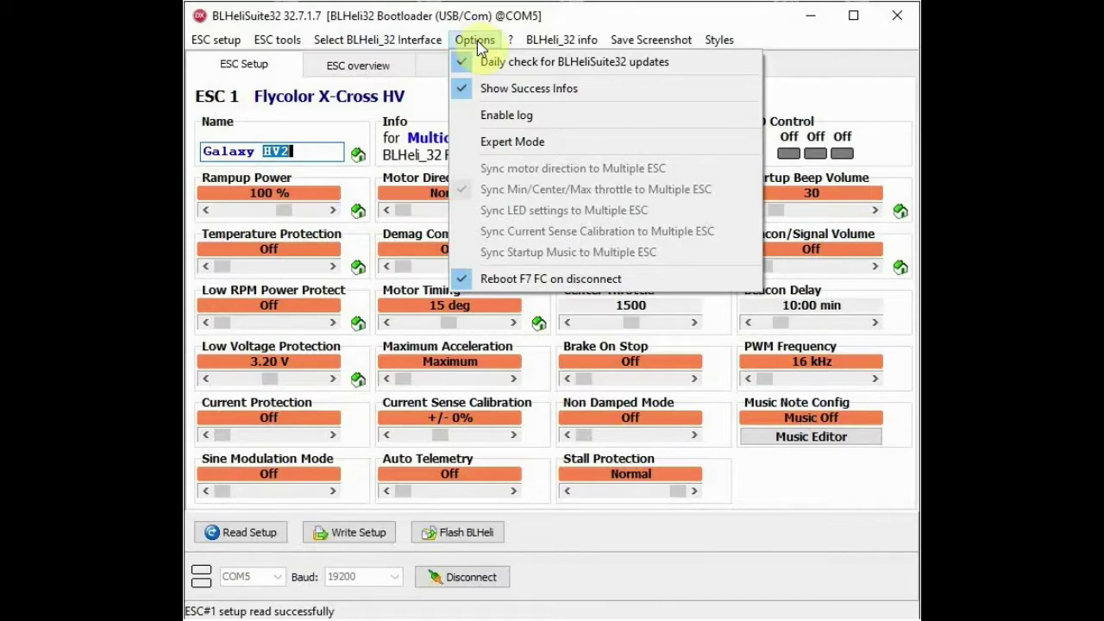
pyautogui.moveTo(559, 52)
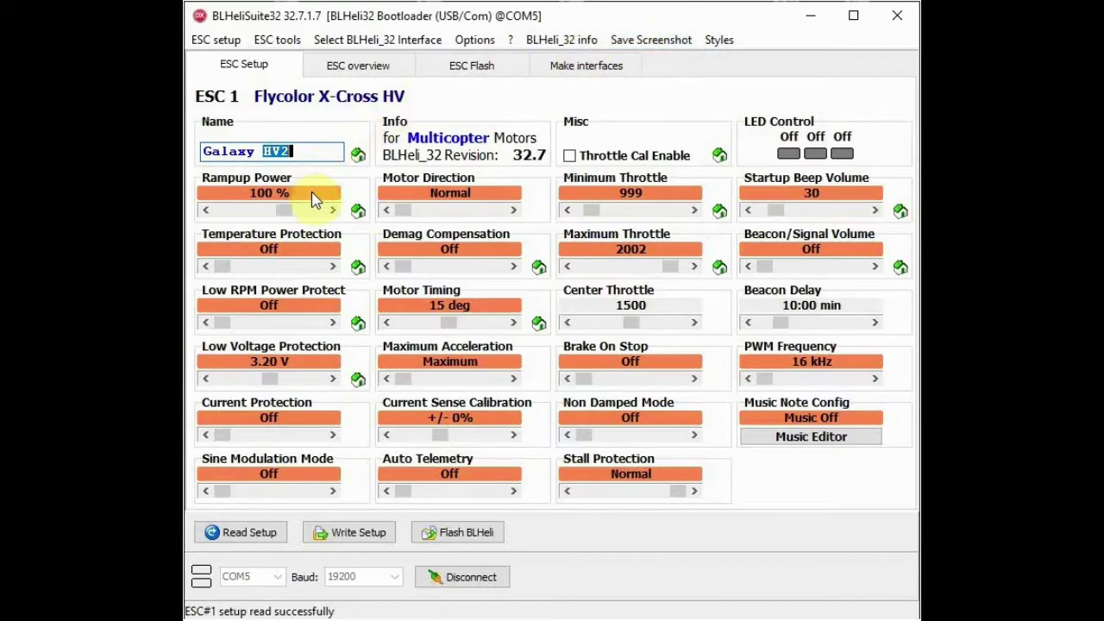
# - Review the ESC's rampup power, temperature, low RPM, low voltage and current protection, and sine modulation settings
pyautogui.moveTo(308, 194)
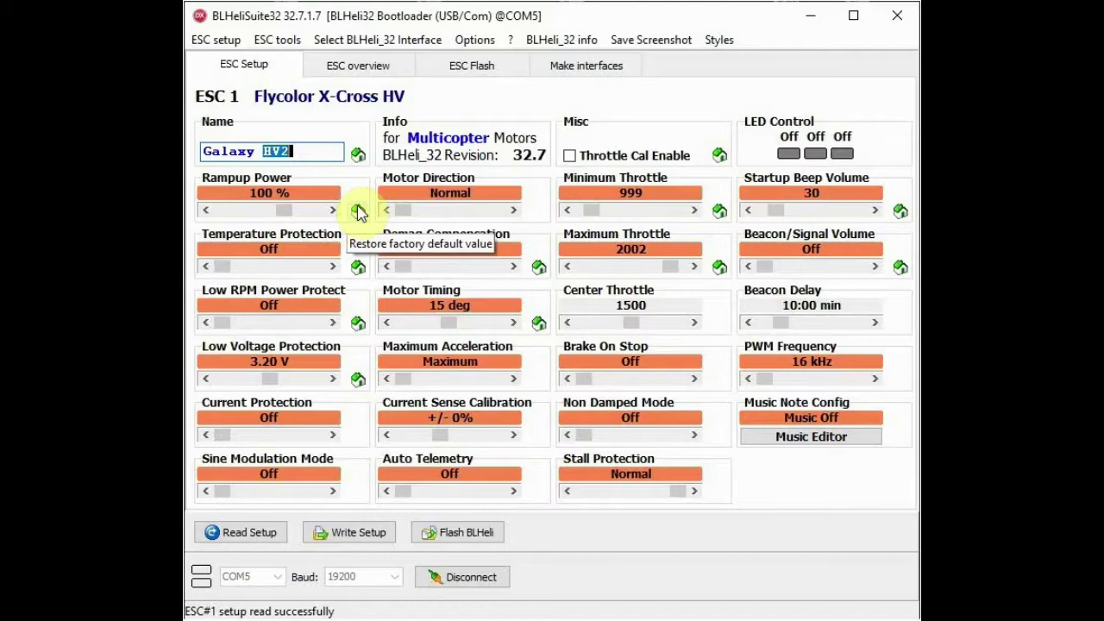
pyautogui.click(316, 152)
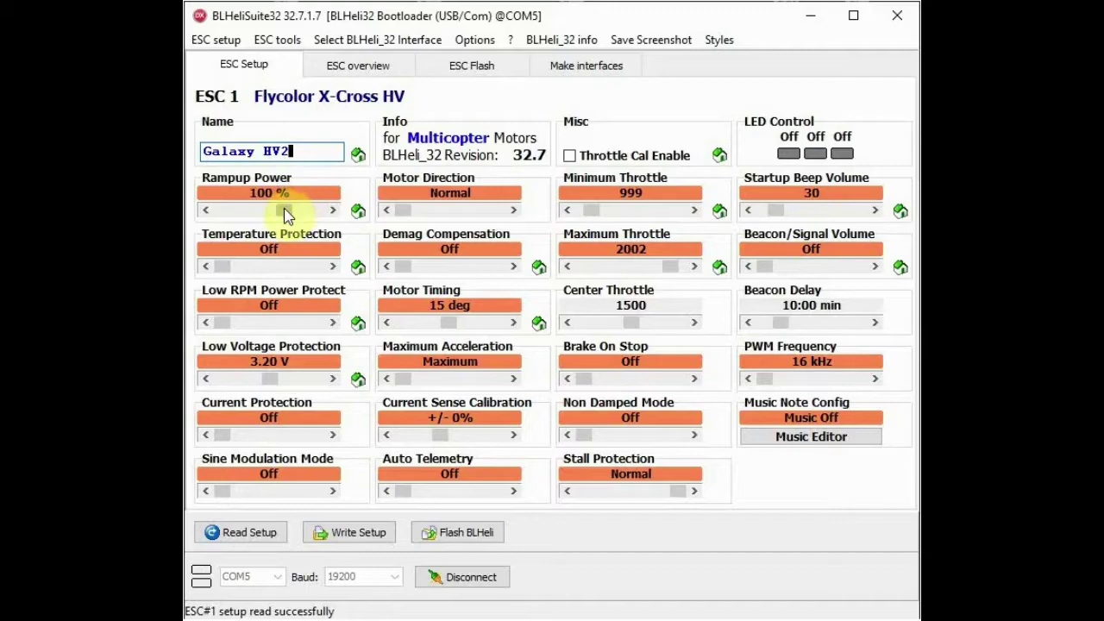
pyautogui.moveTo(287, 216)
pyautogui.moveTo(297, 258)
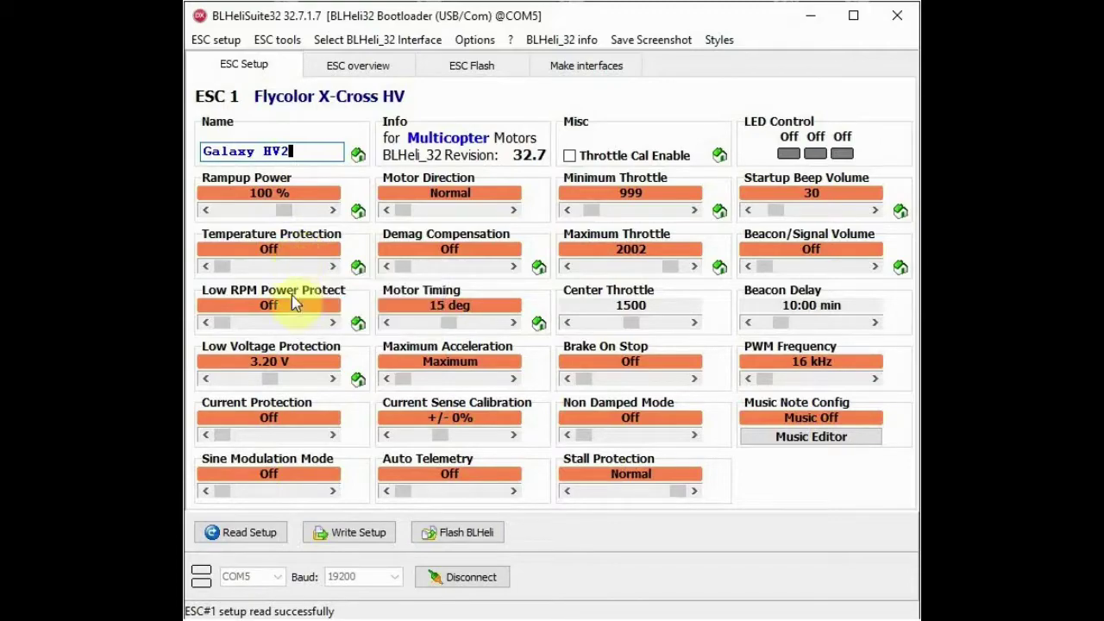
pyautogui.moveTo(292, 307)
pyautogui.moveTo(301, 368)
pyautogui.moveTo(297, 423)
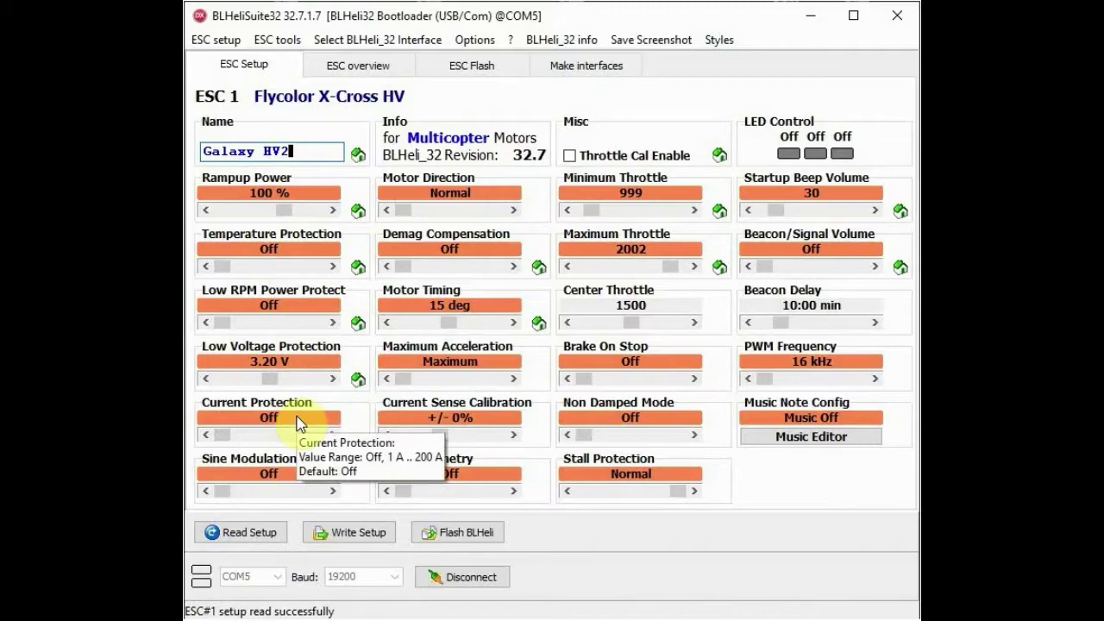
pyautogui.moveTo(293, 481)
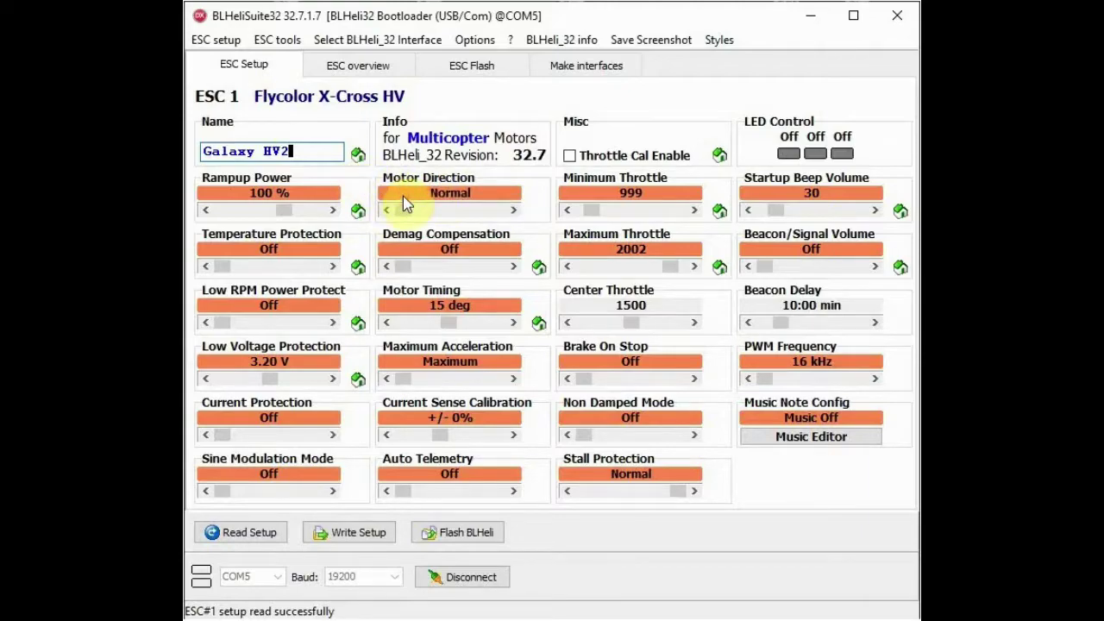
# - Review the ESC's motor direction, demag compensation, motor timing, maximum acceleration and current sense calibration settings
pyautogui.moveTo(403, 196)
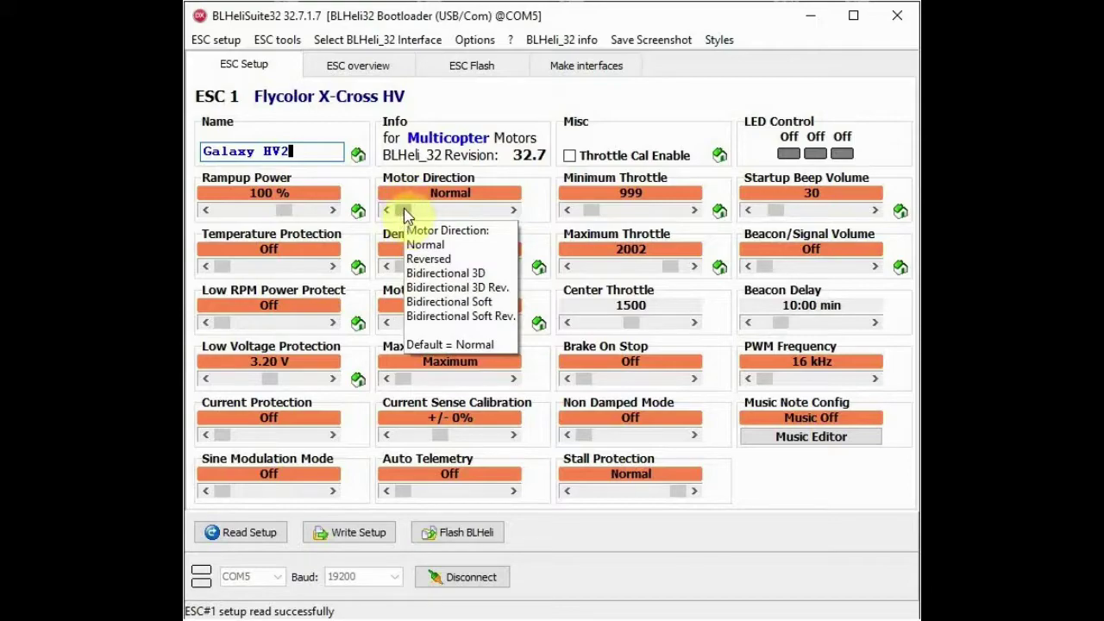
pyautogui.moveTo(405, 214)
pyautogui.mouseDown()
pyautogui.moveTo(515, 245)
pyautogui.moveTo(395, 211)
pyautogui.mouseUp()
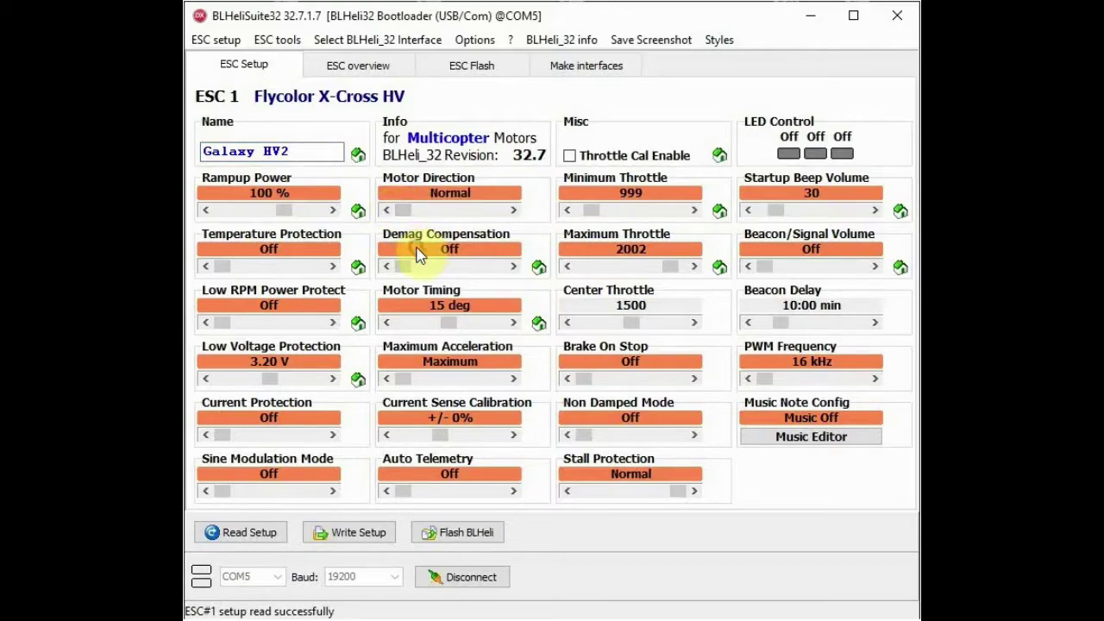
pyautogui.moveTo(418, 253)
pyautogui.moveTo(409, 312)
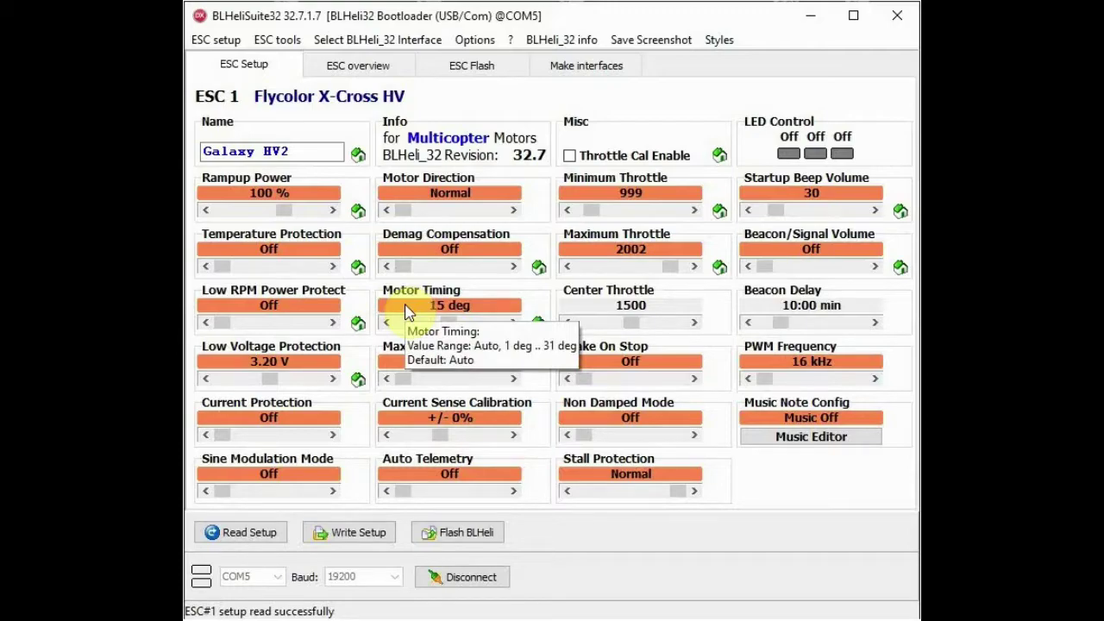
pyautogui.click(408, 312)
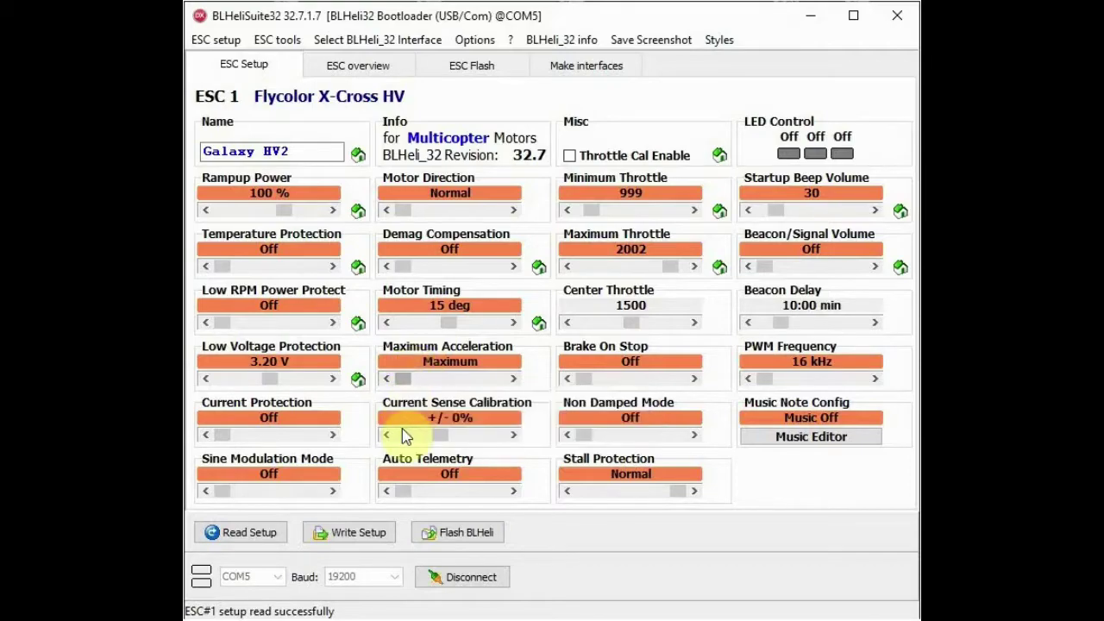
pyautogui.moveTo(409, 426)
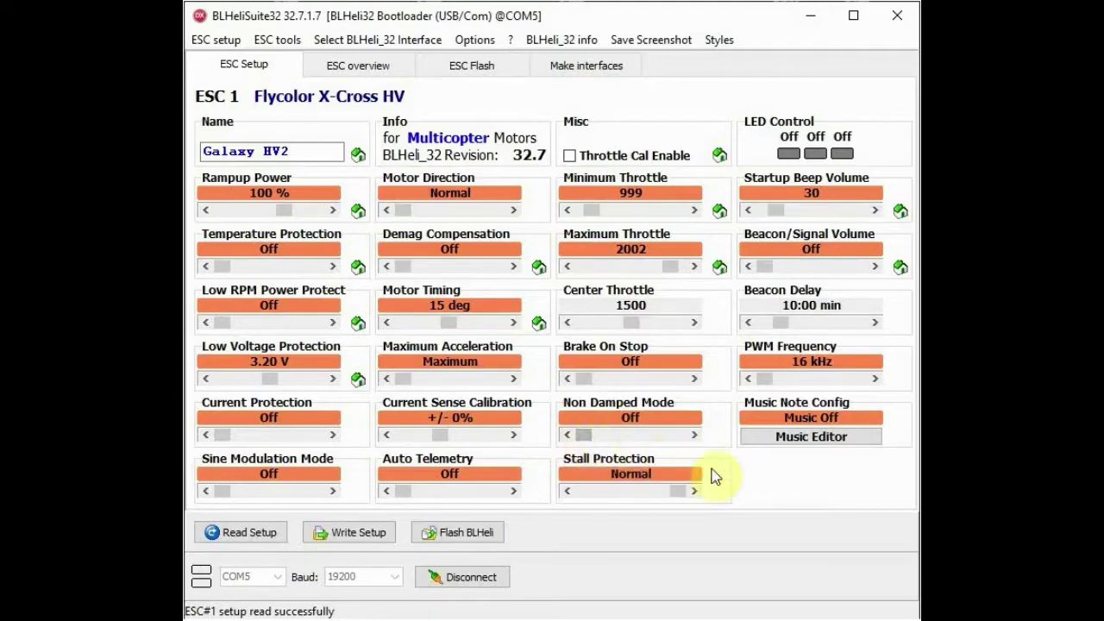
# - Try switching Non Damped Mode to On and return it to Off
pyautogui.rightClick(696, 441)
pyautogui.click(679, 441)
pyautogui.rightClick(677, 436)
pyautogui.click(583, 435)
pyautogui.click(679, 441)
pyautogui.click(695, 436)
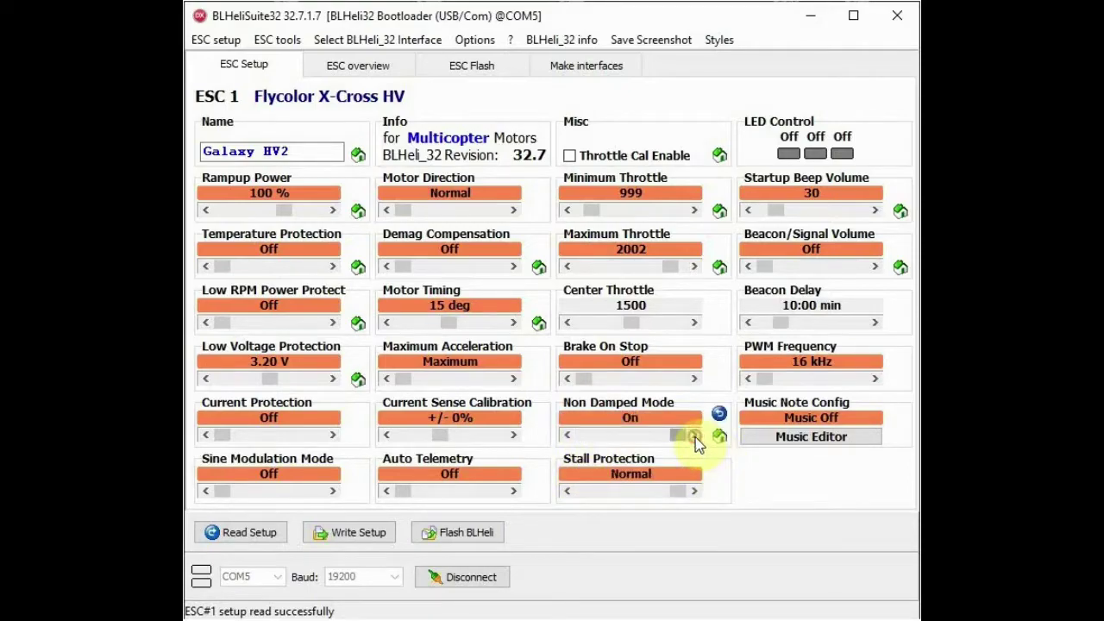
pyautogui.click(567, 435)
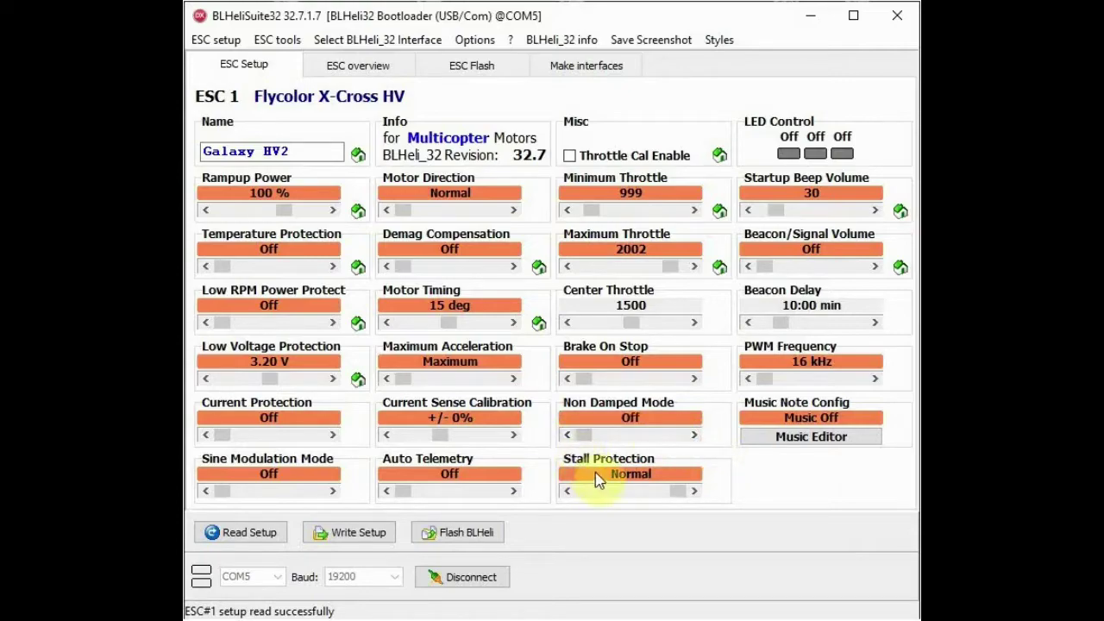
# - Check the Stall Protection value range and set Stall Protection to Relaxed
pyautogui.moveTo(595, 479)
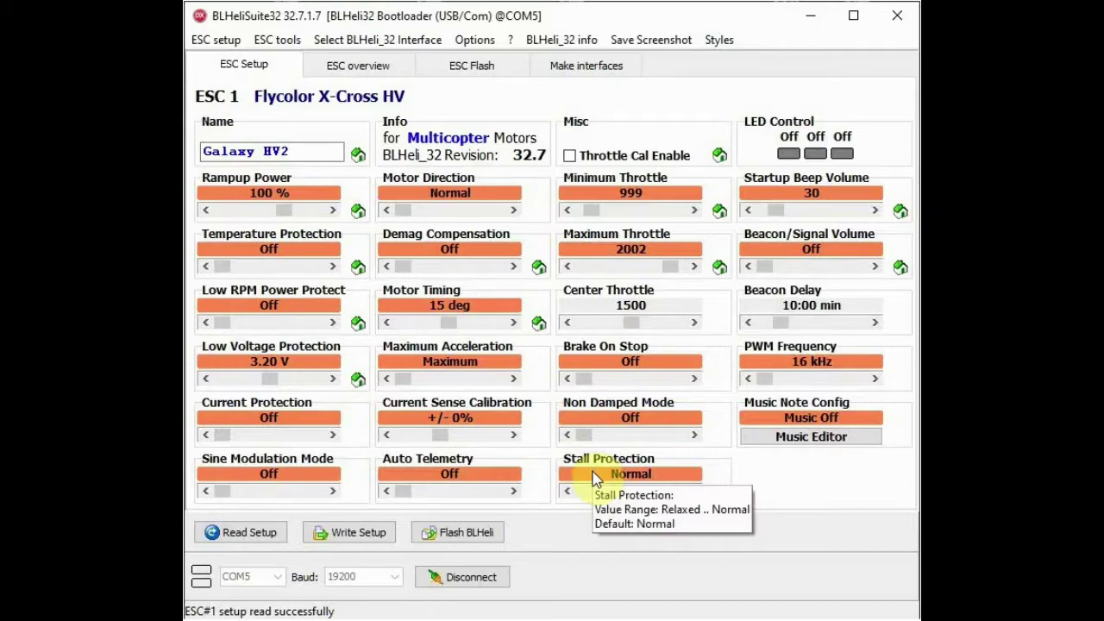
pyautogui.click(568, 491)
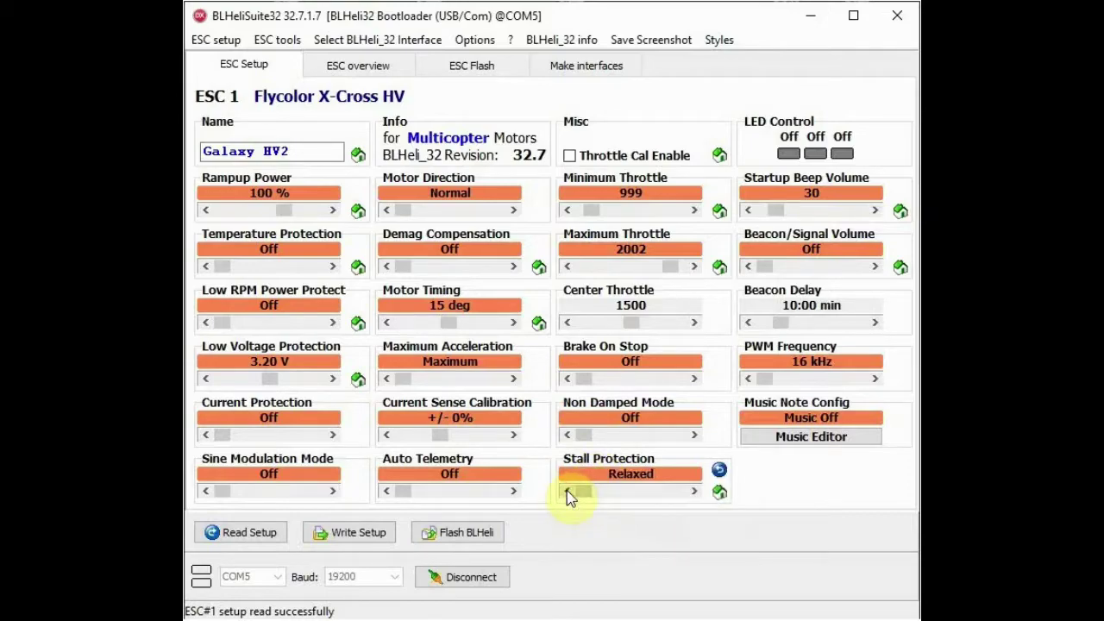
pyautogui.click(695, 492)
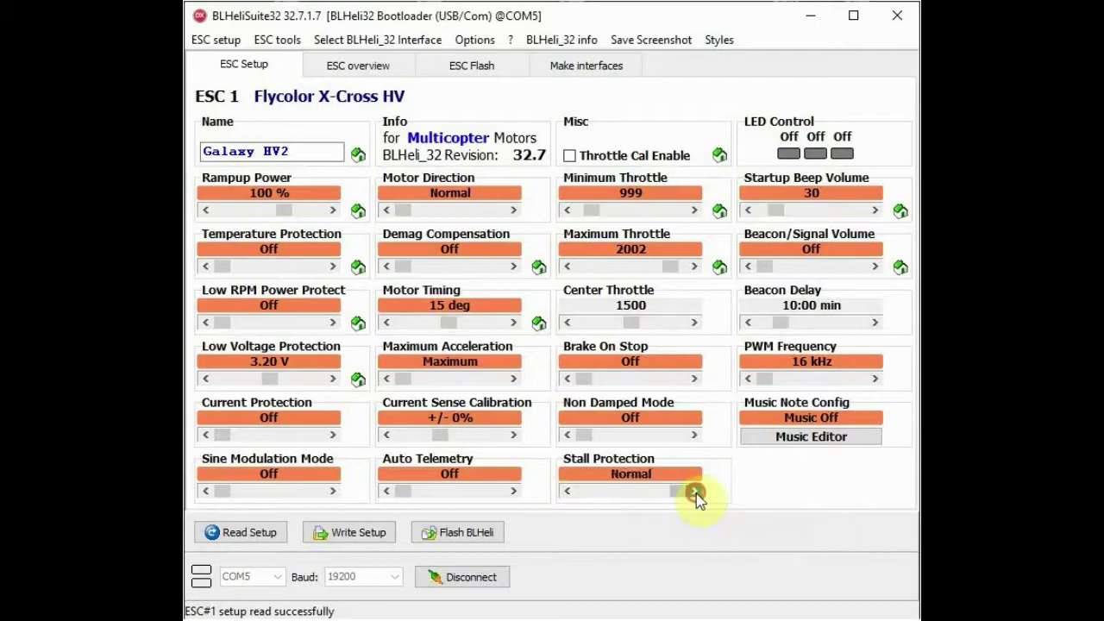
pyautogui.click(567, 491)
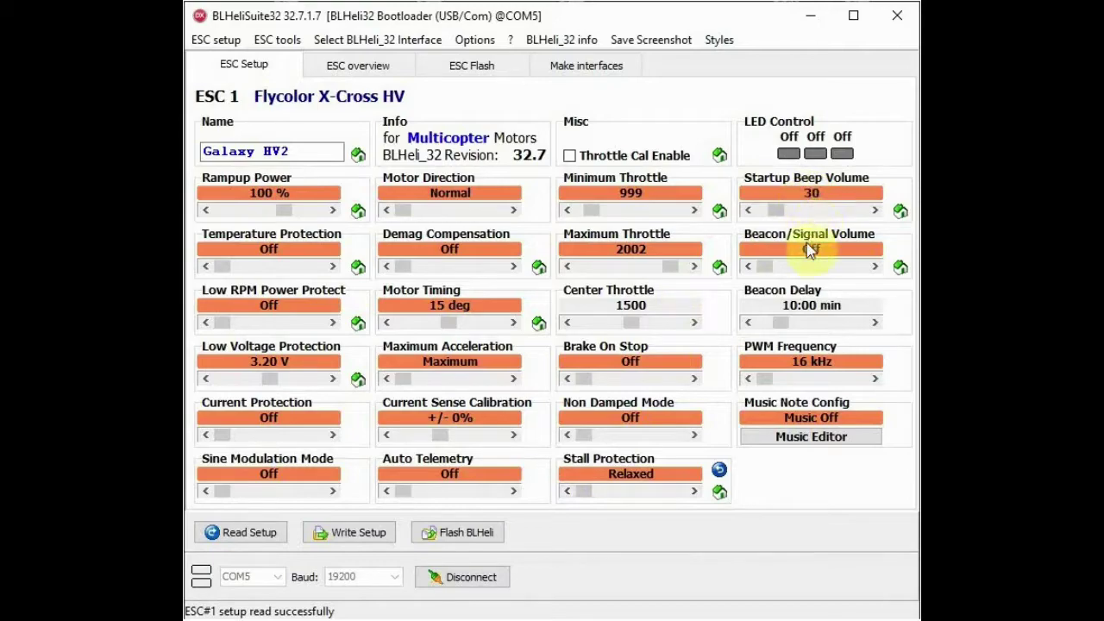
# - Enable throttle calibration for the ESC and write the setup to it, acknowledging the write
pyautogui.moveTo(810, 255)
pyautogui.moveTo(778, 361)
pyautogui.click(571, 158)
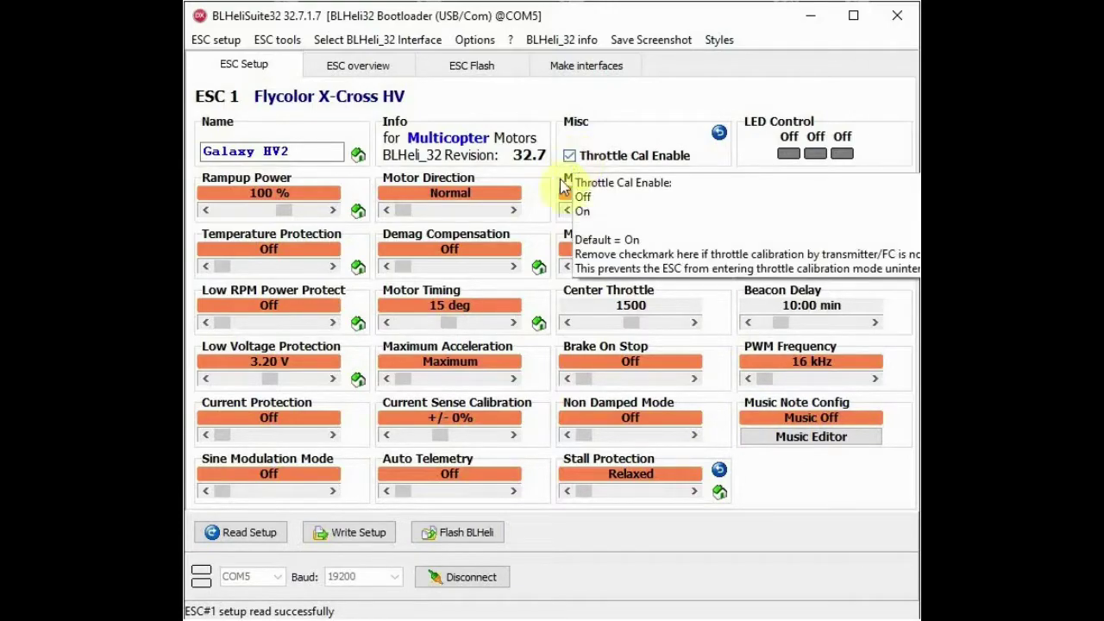
pyautogui.click(362, 533)
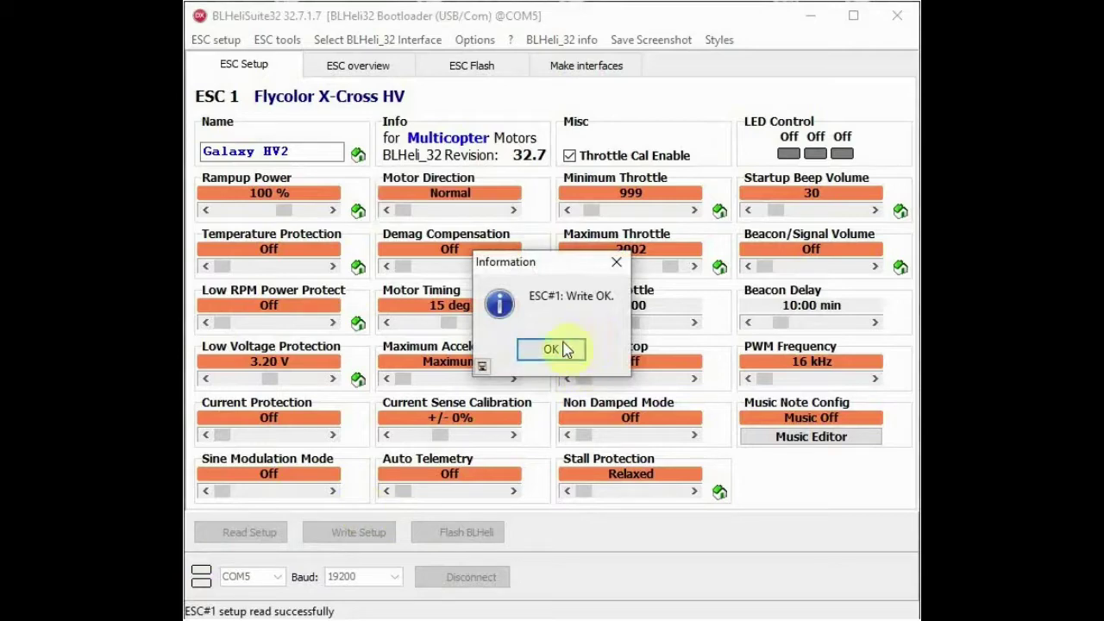
pyautogui.click(563, 349)
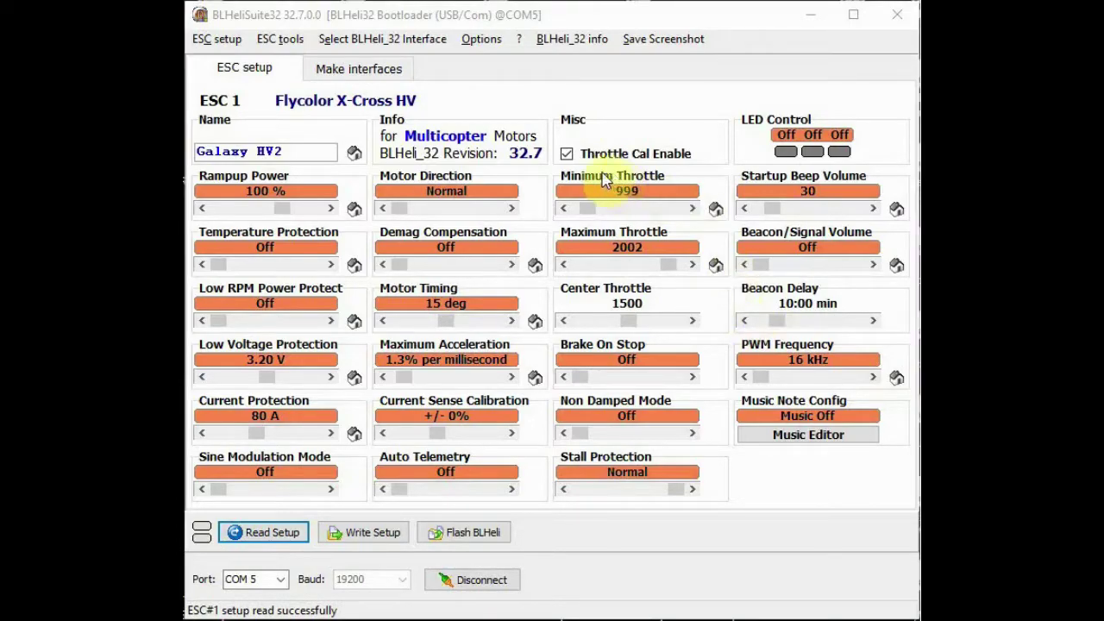
# - Disable throttle calibration and write the updated setup to the ESC, acknowledging the write
pyautogui.click(567, 155)
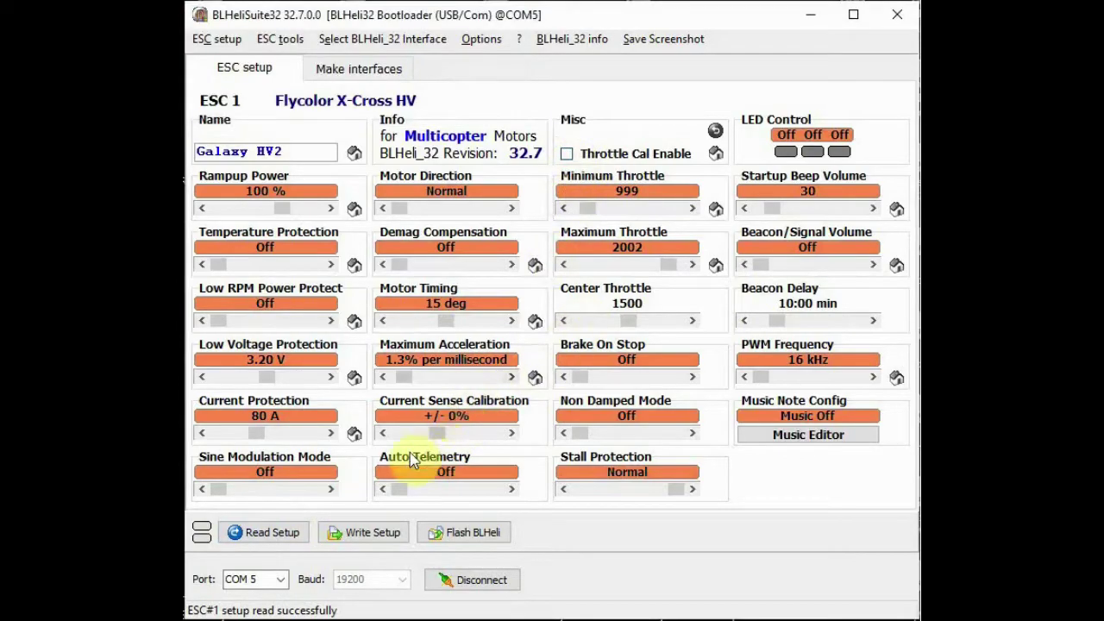
pyautogui.click(384, 537)
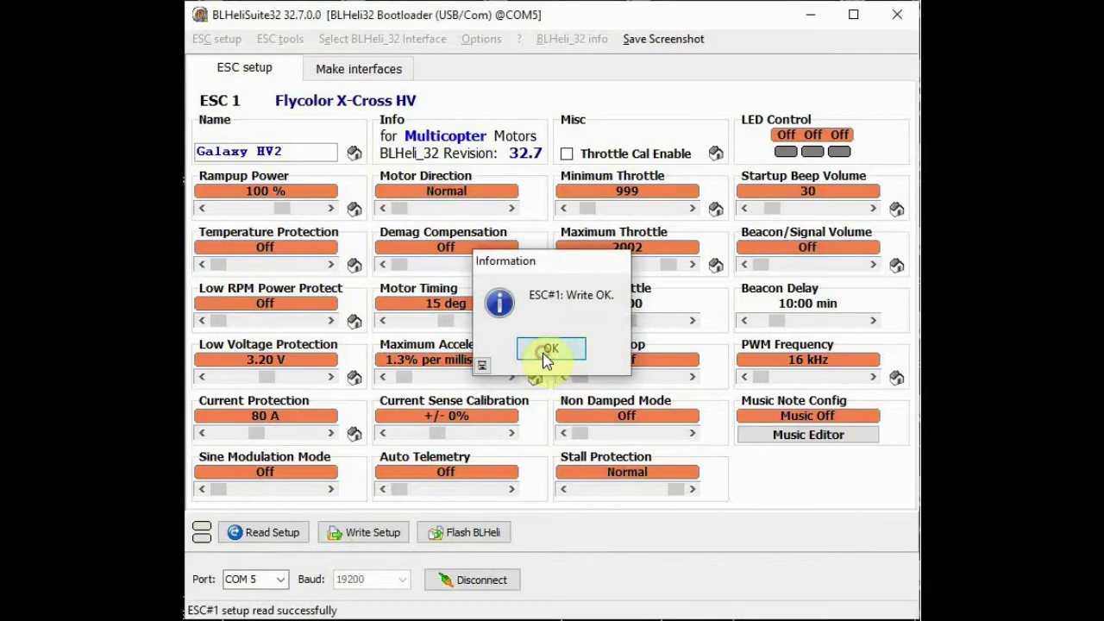
pyautogui.click(549, 349)
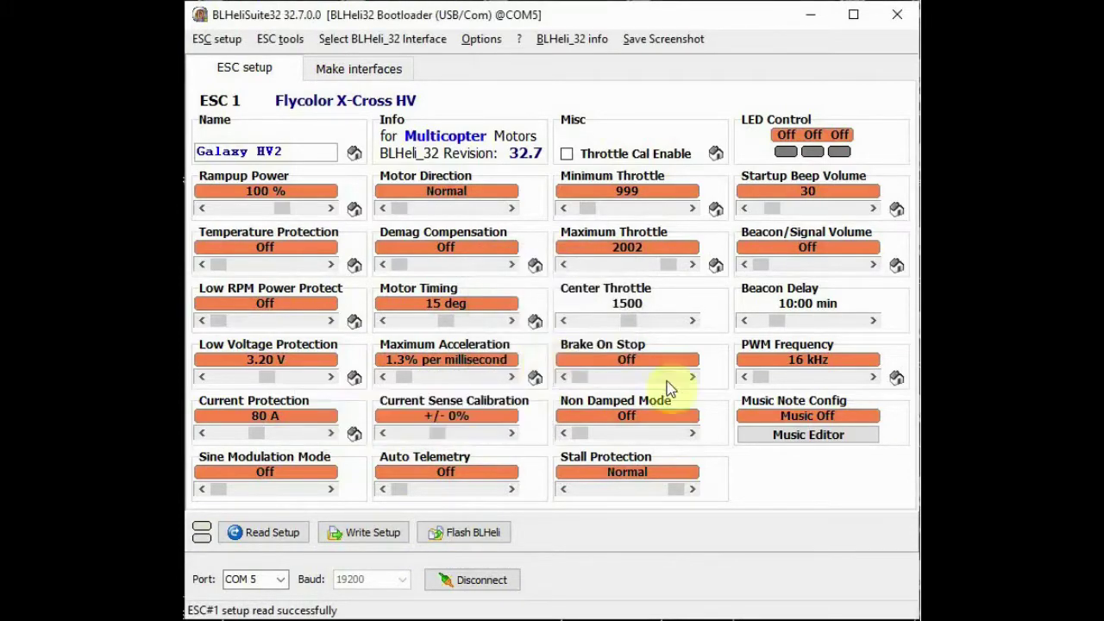